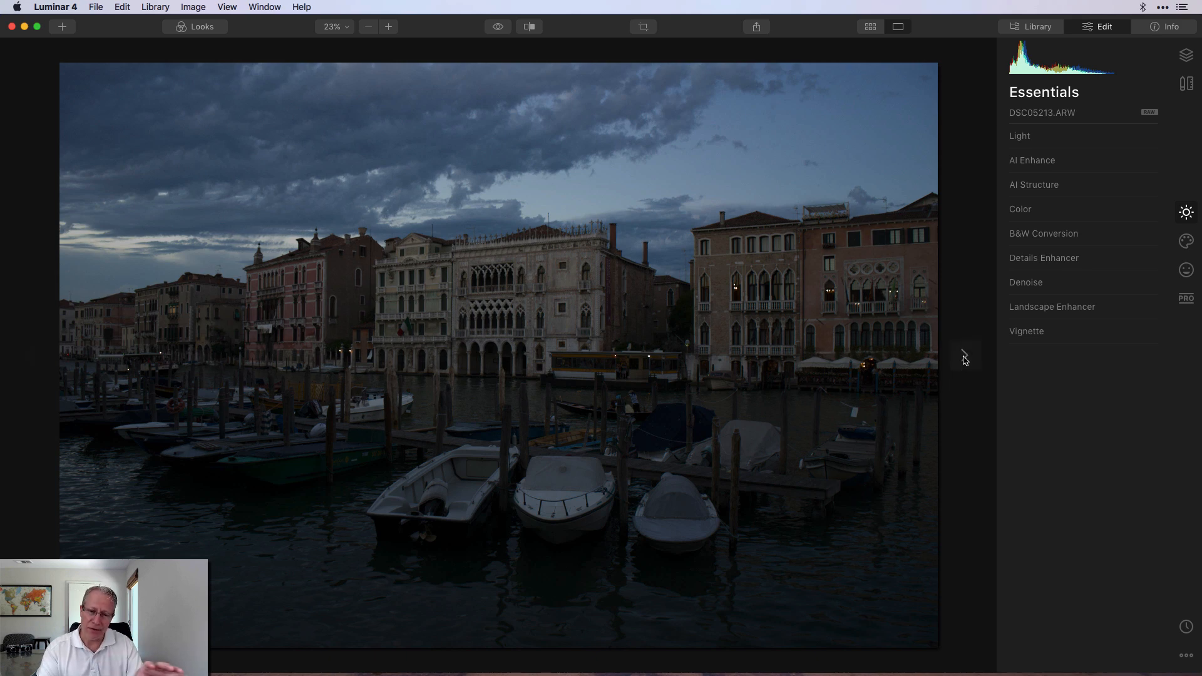
# Step: Go to the brighter photo DSC05214.ARW and load V1.jpeg as its custom sky in AI Sky Replacement
pyautogui.click(964, 358)
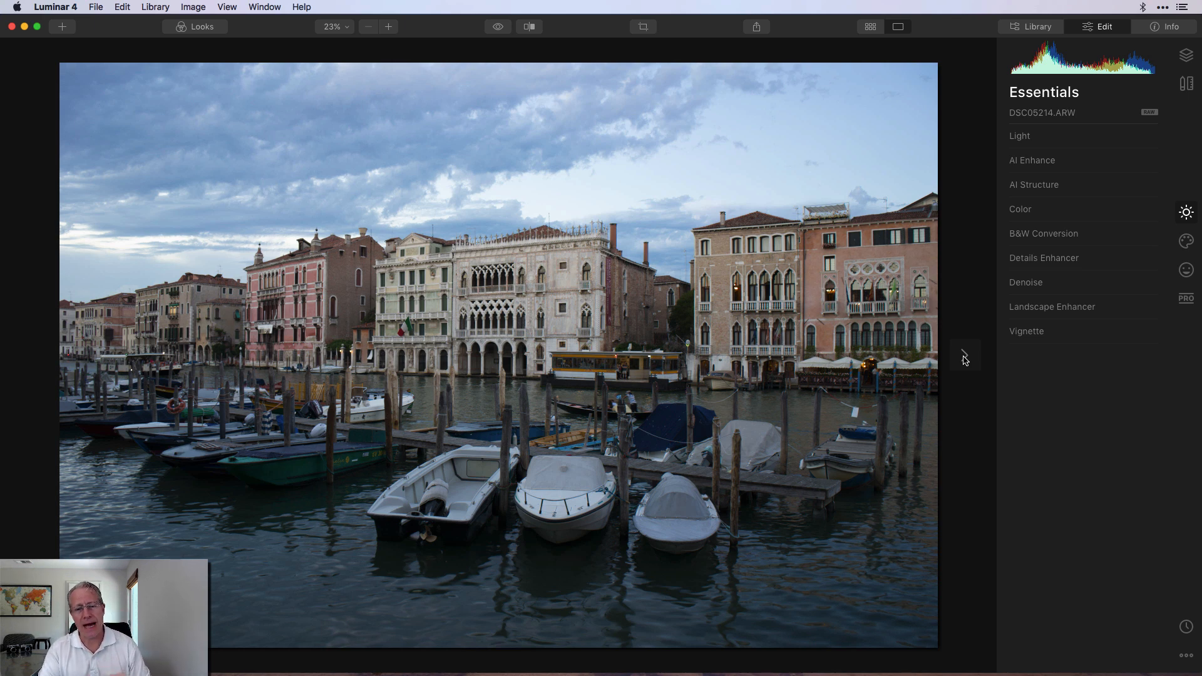
pyautogui.click(1185, 241)
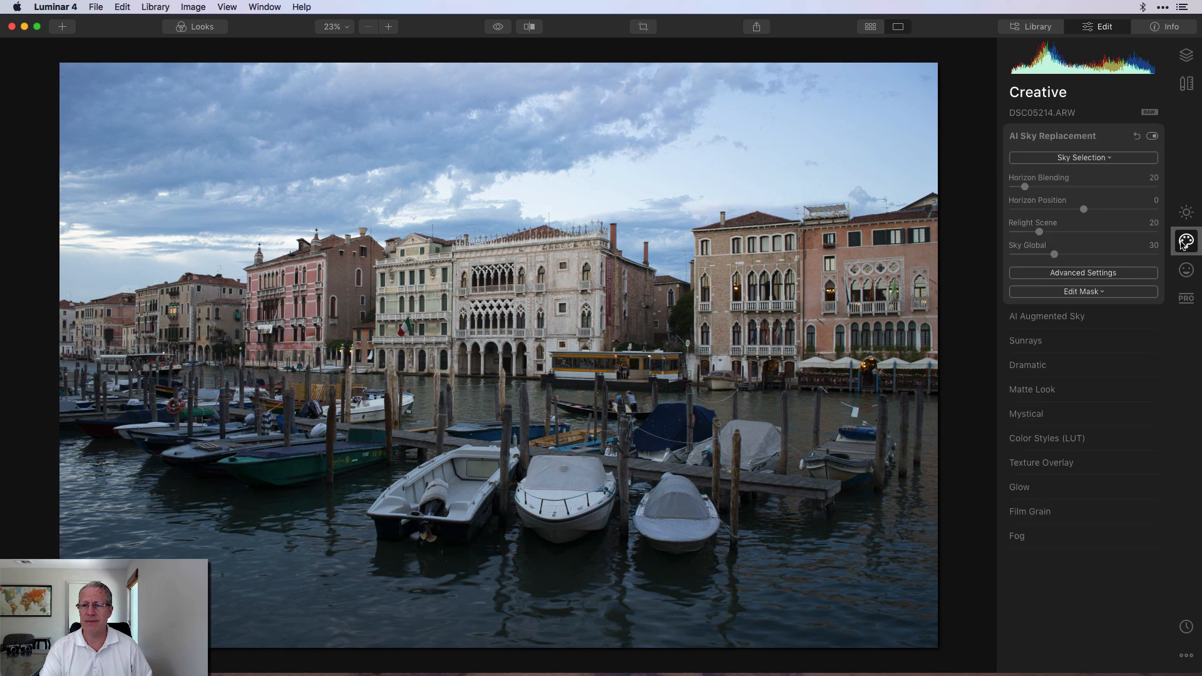
pyautogui.click(1083, 164)
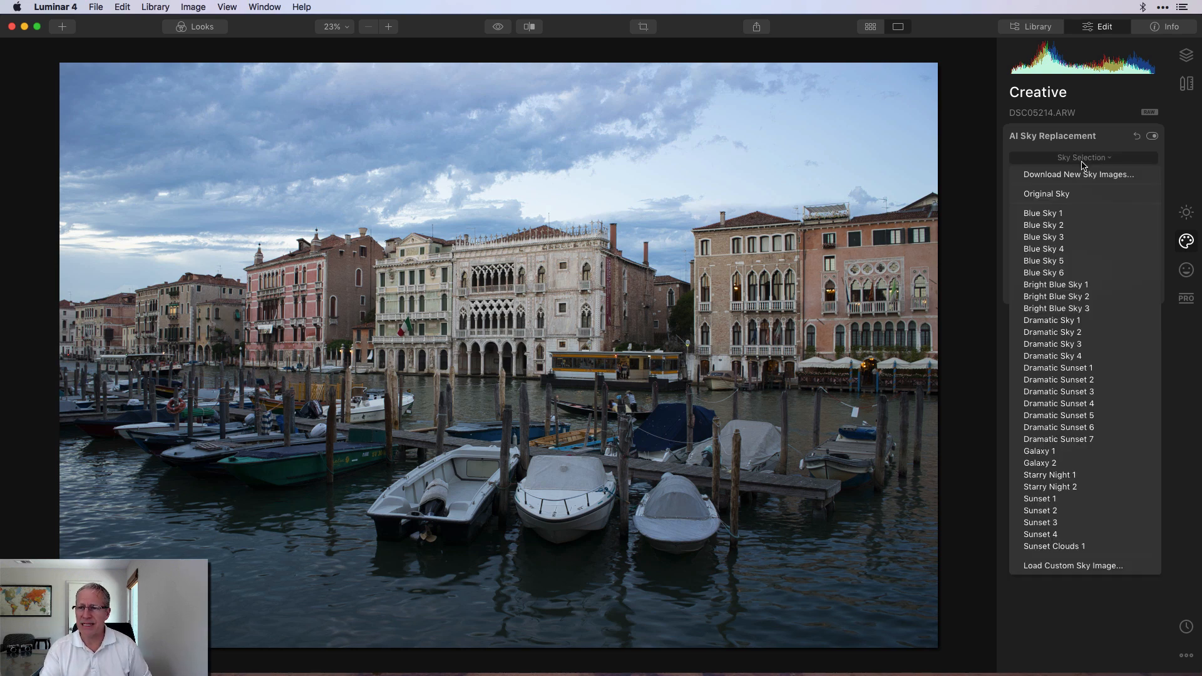
pyautogui.click(1032, 567)
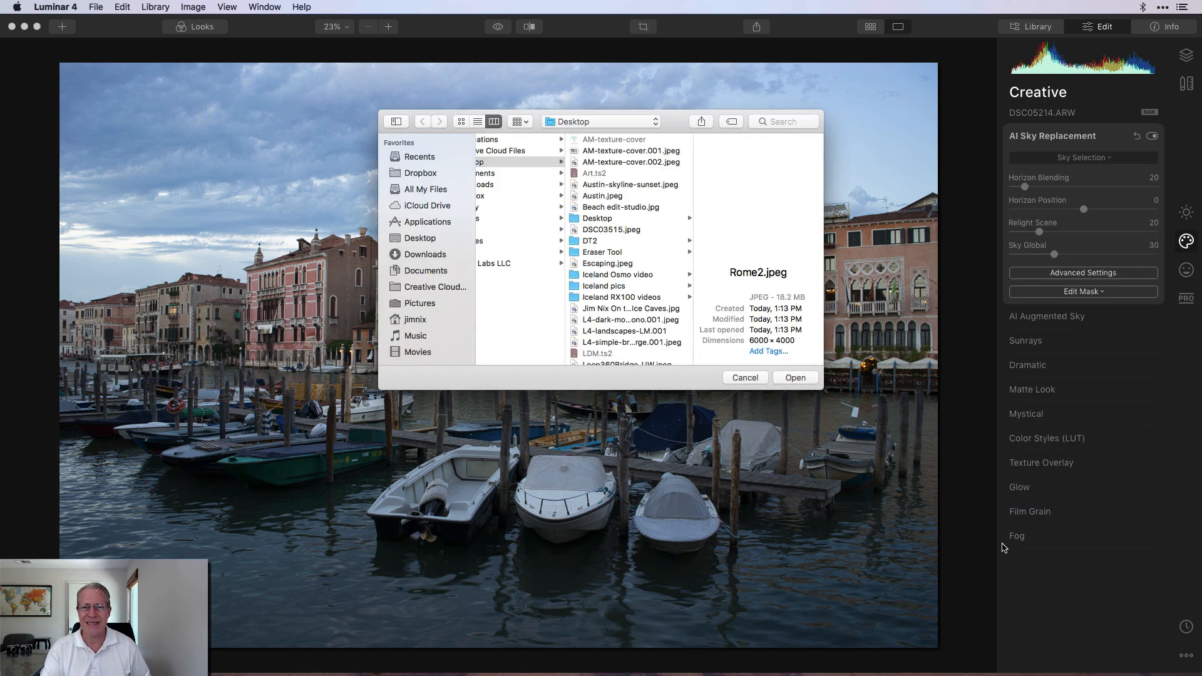
pyautogui.scroll(-5, 617, 323)
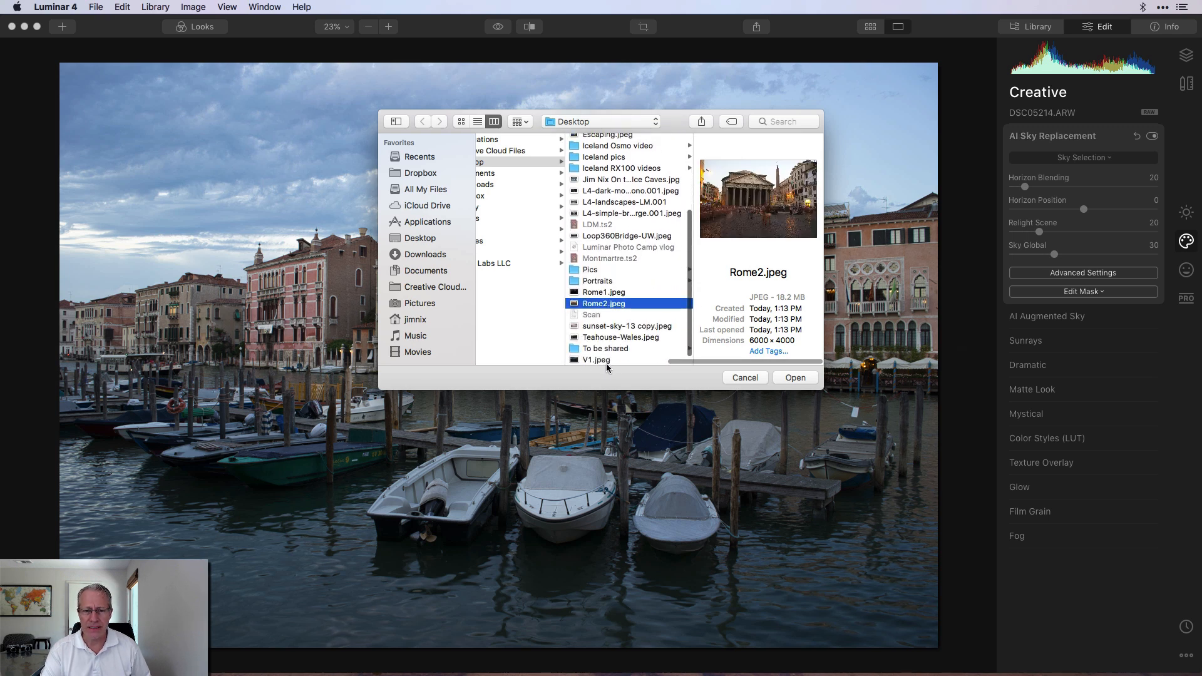
pyautogui.click(605, 359)
pyautogui.click(795, 379)
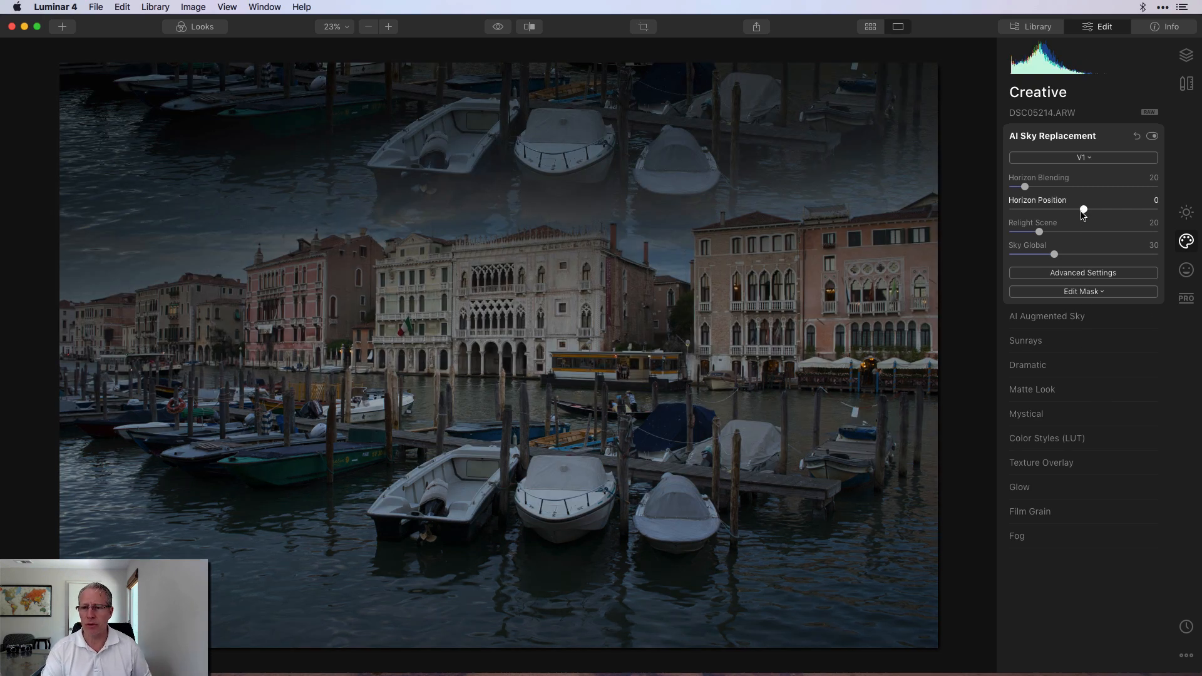
# Step: Set the replacement sky's Horizon Position to -100, Relight Scene to 0 and Sky Exposure to 45, and compare with the original photo
pyautogui.moveTo(1084, 209); pyautogui.dragTo(975, 201)
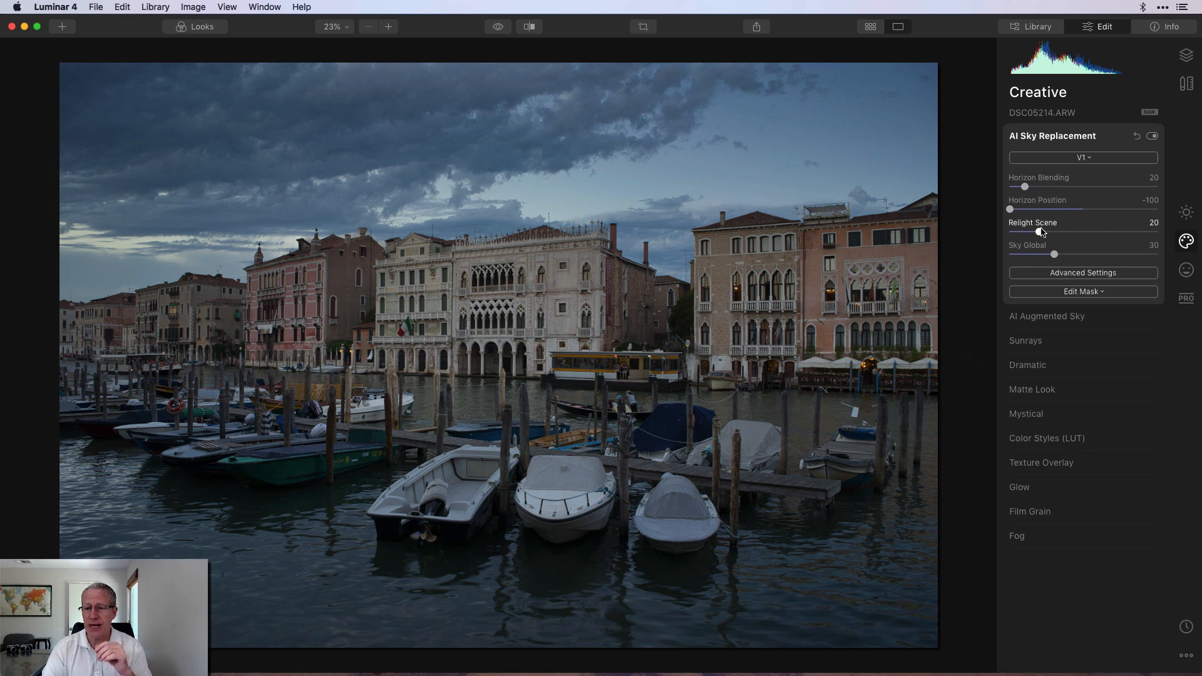
pyautogui.moveTo(1039, 231); pyautogui.dragTo(999, 235)
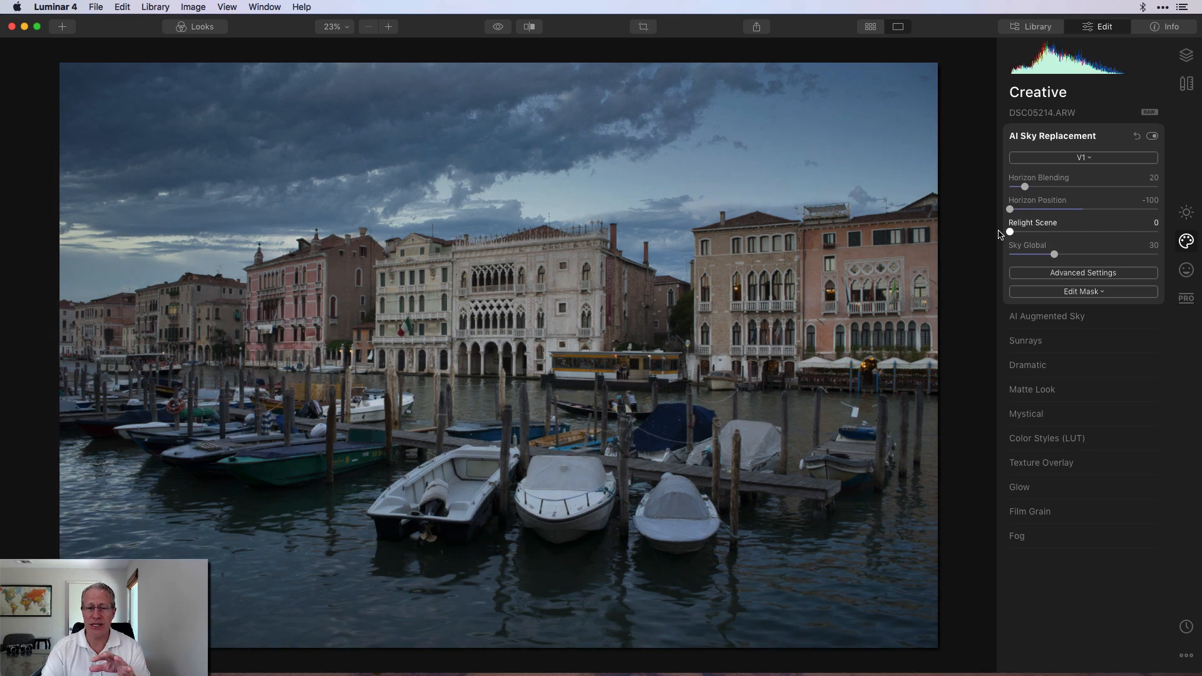
pyautogui.click(1073, 275)
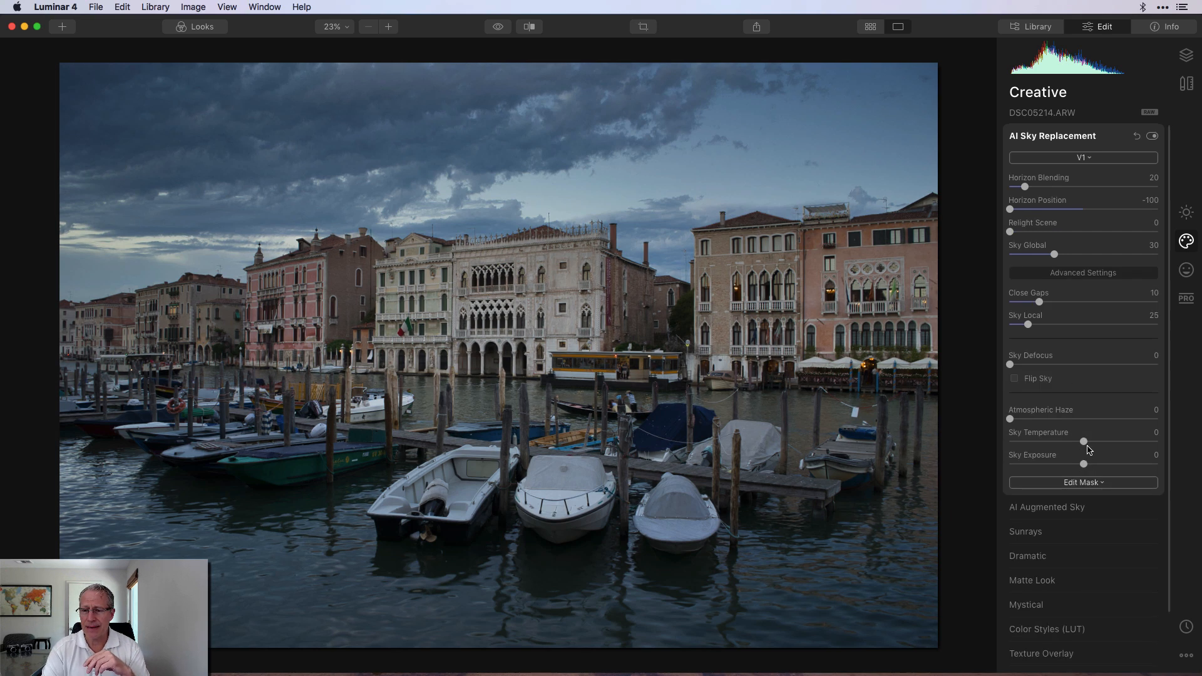
pyautogui.moveTo(1085, 464); pyautogui.dragTo(1118, 463)
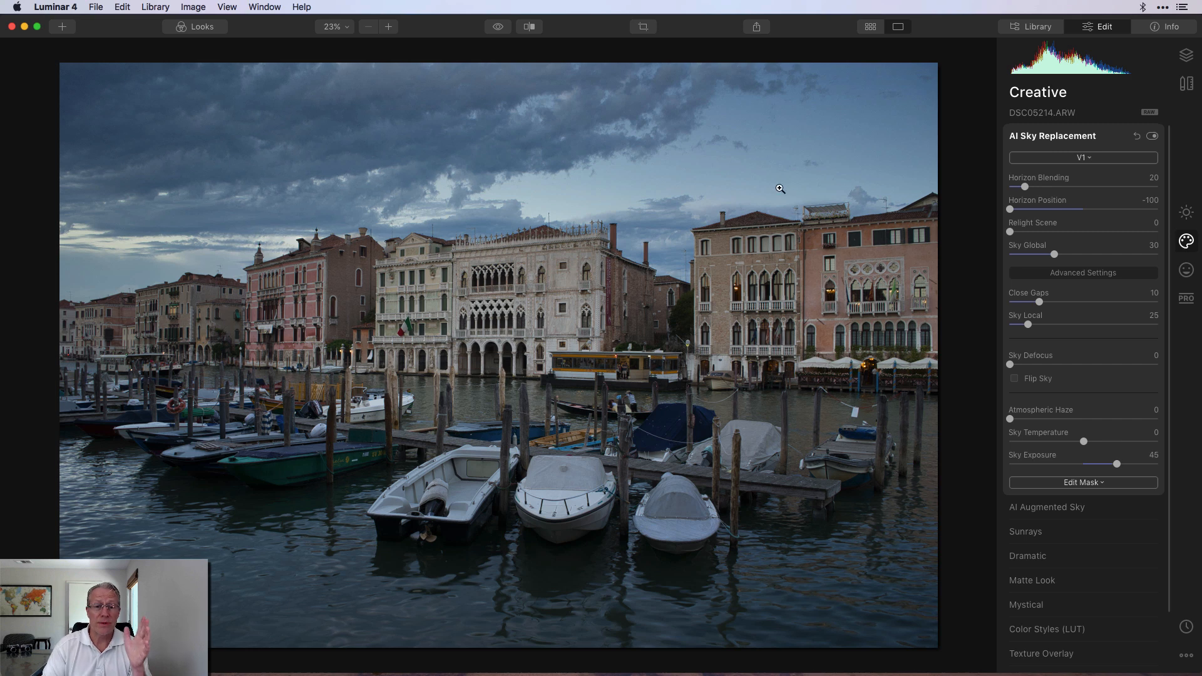
pyautogui.click(494, 27)
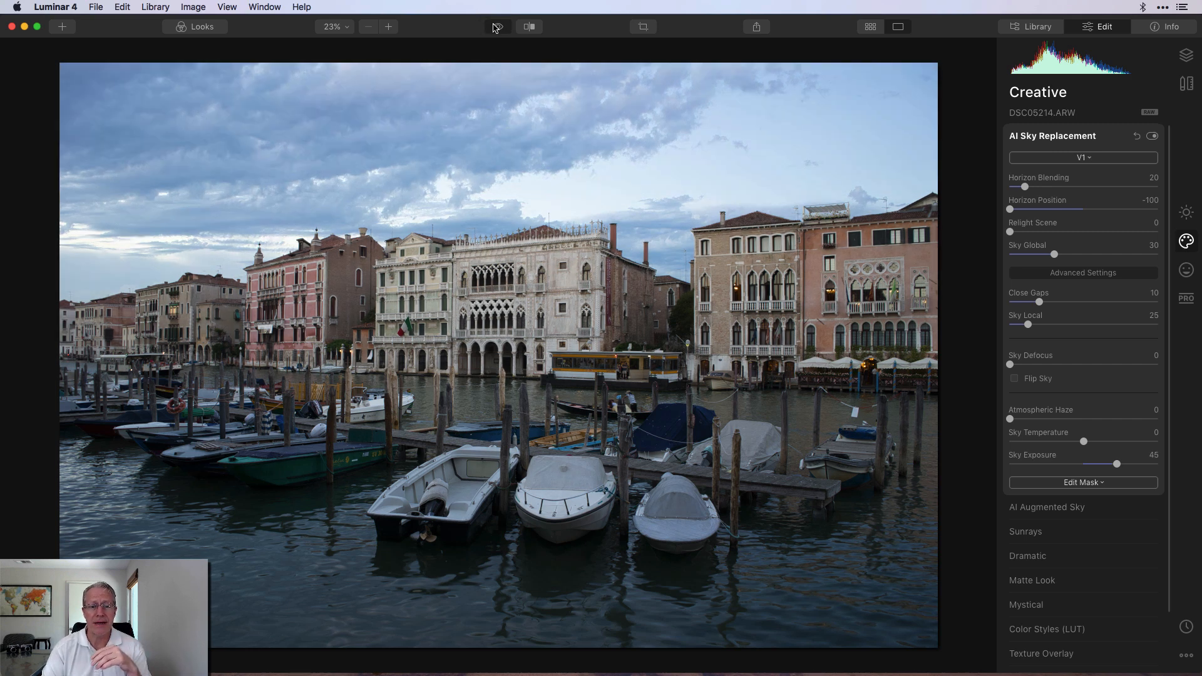
pyautogui.click(496, 28)
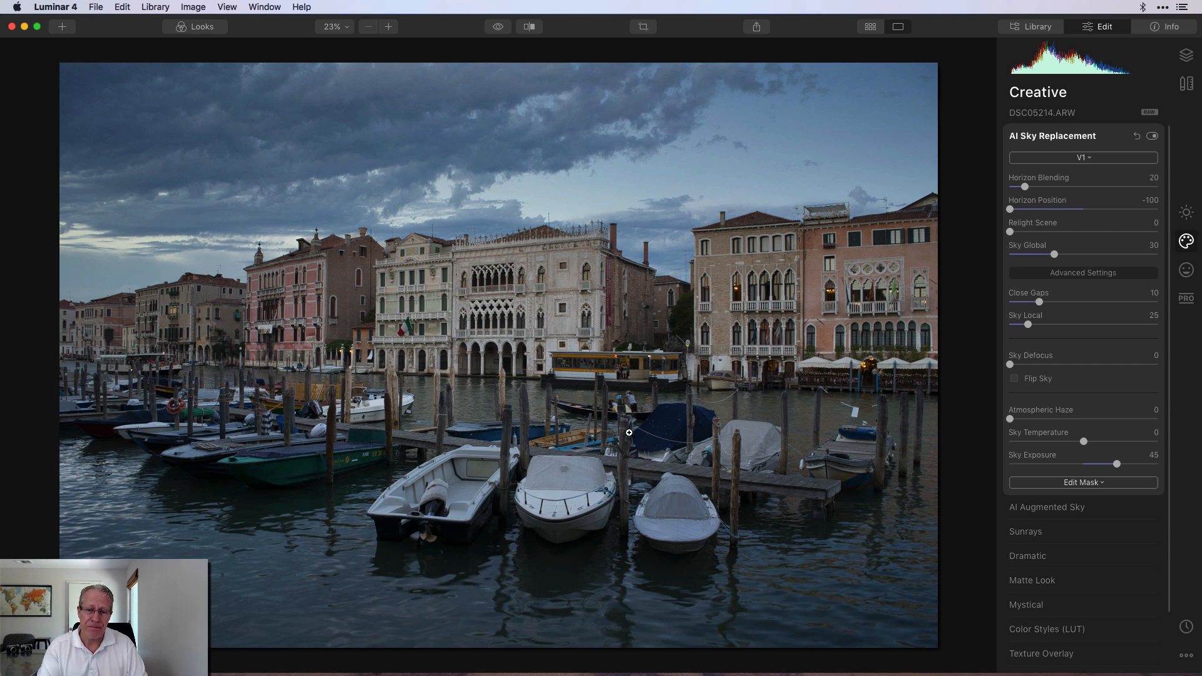
# Step: Add V1.jpeg as a new image layer above the DSC05214.ARW layer
pyautogui.click(1186, 55)
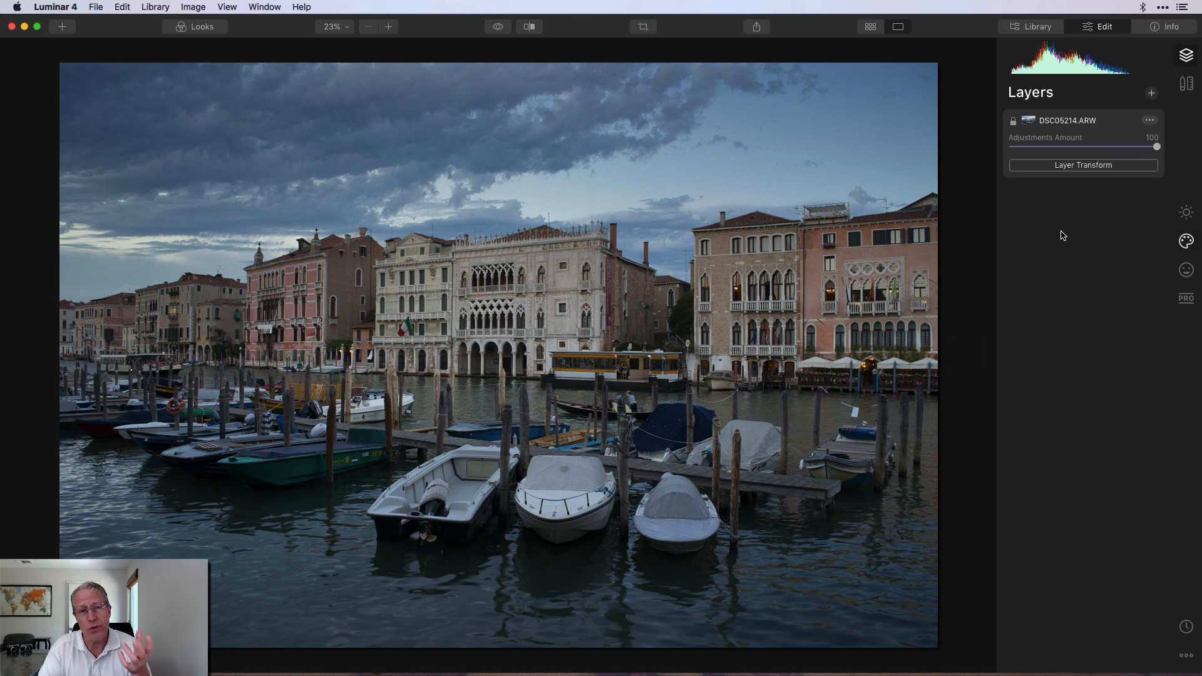
pyautogui.click(1151, 94)
pyautogui.click(1078, 123)
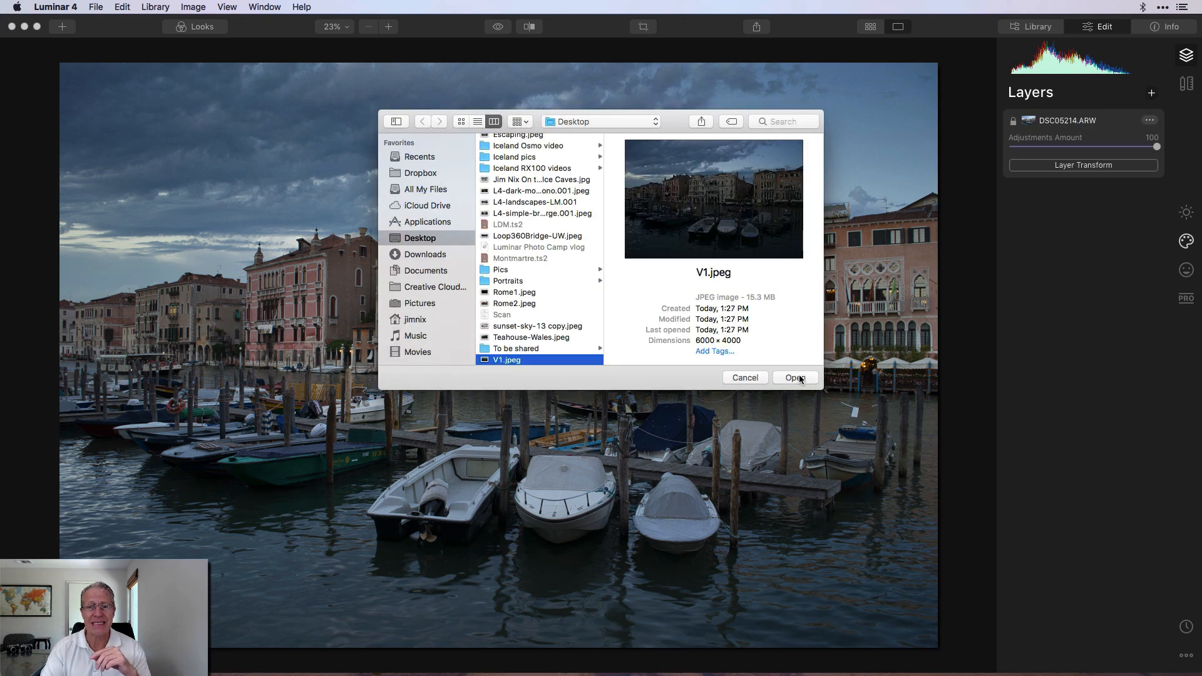
pyautogui.click(794, 377)
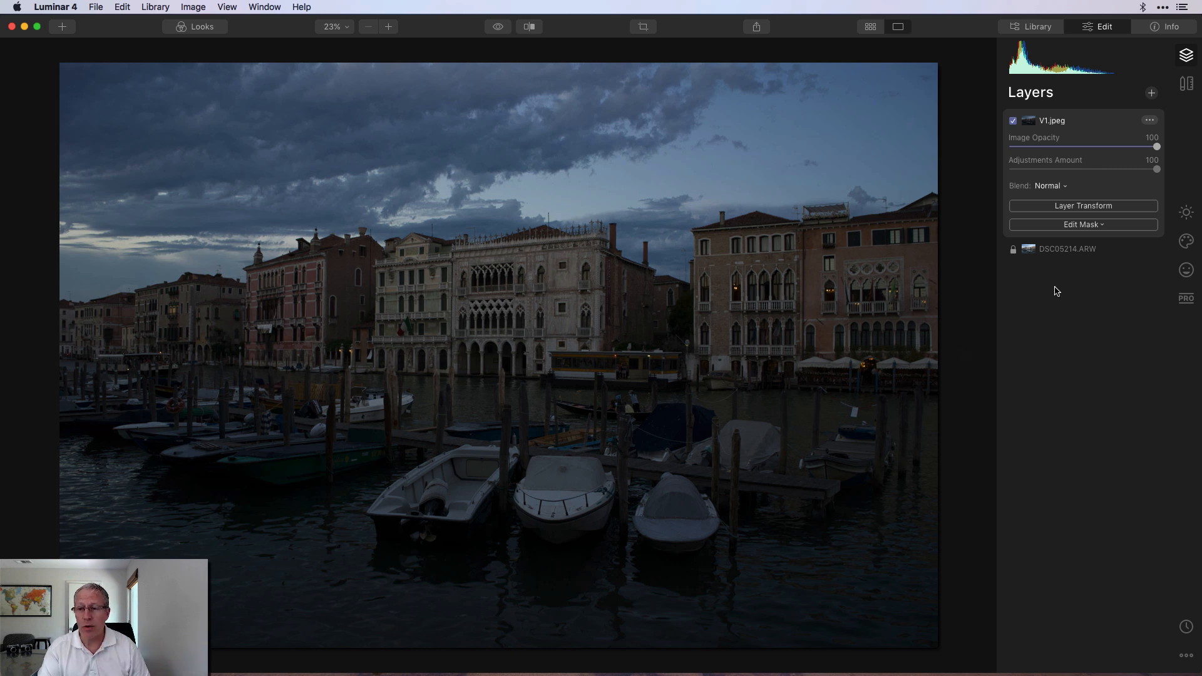
# Step: Apply a narrow gradient mask along the waterline that limits the V1.jpeg layer to the water and boats
pyautogui.click(1067, 226)
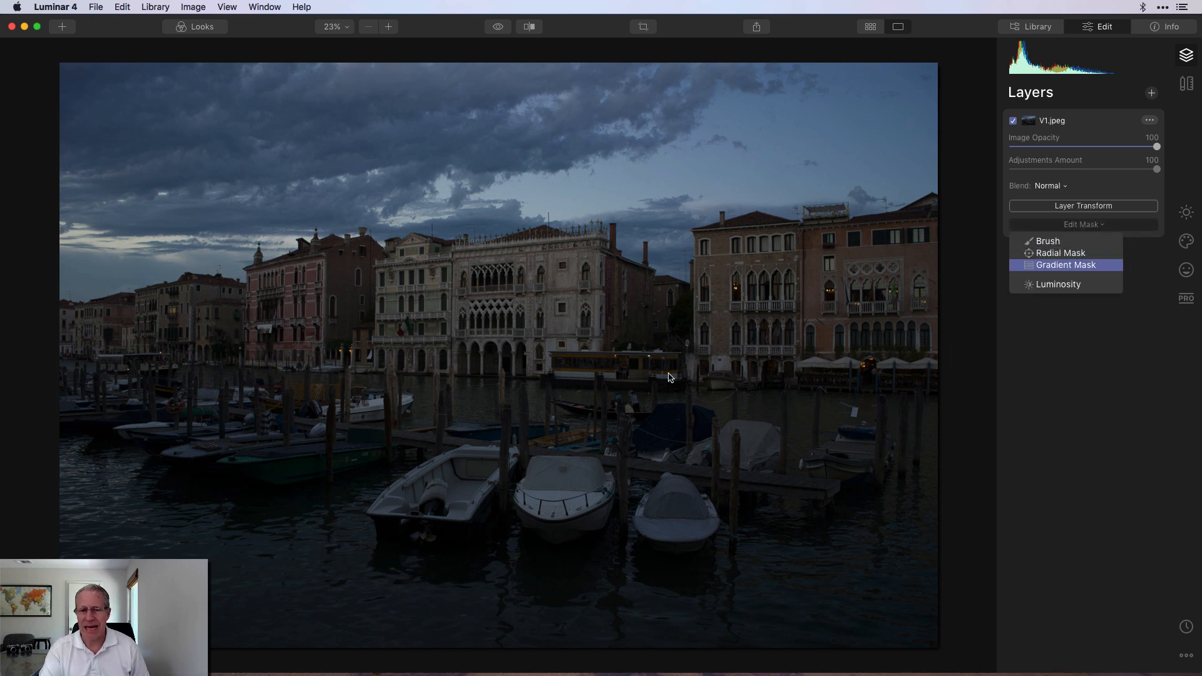
pyautogui.moveTo(532, 397)
pyautogui.mouseDown()
pyautogui.moveTo(534, 366)
pyautogui.moveTo(536, 399)
pyautogui.moveTo(535, 381)
pyautogui.mouseUp()
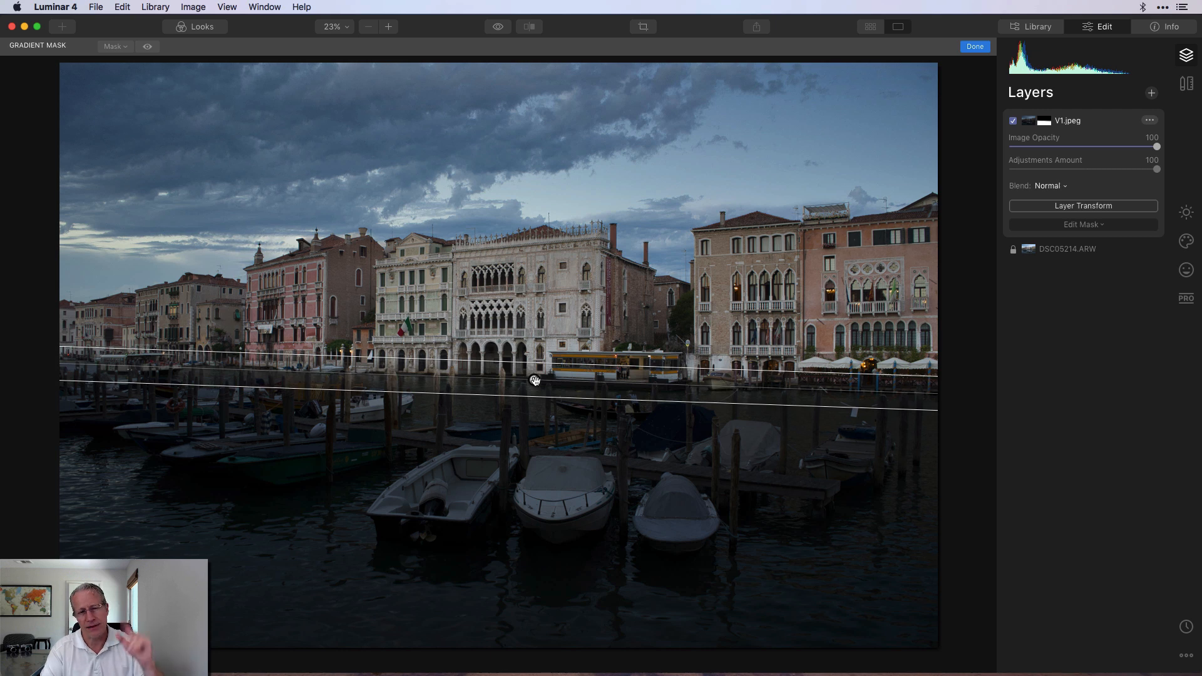
pyautogui.click(976, 47)
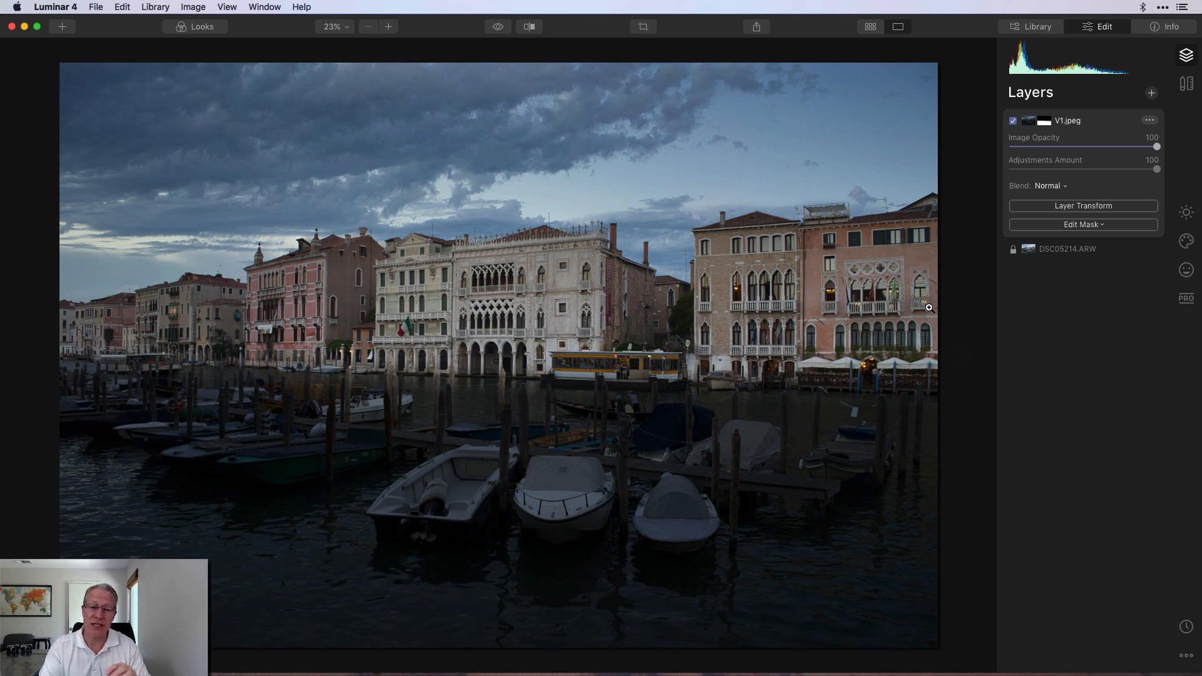
# Step: Set the Light exposure of the V1.jpeg layer to 1.55
pyautogui.click(1185, 215)
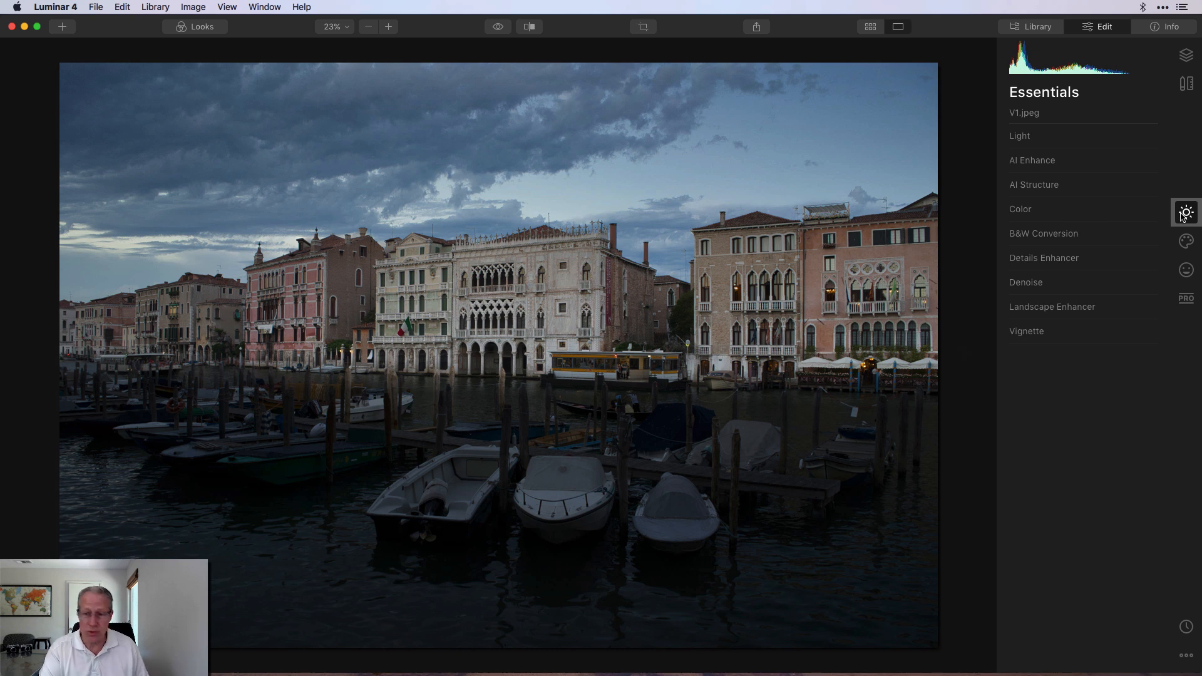
pyautogui.click(1179, 67)
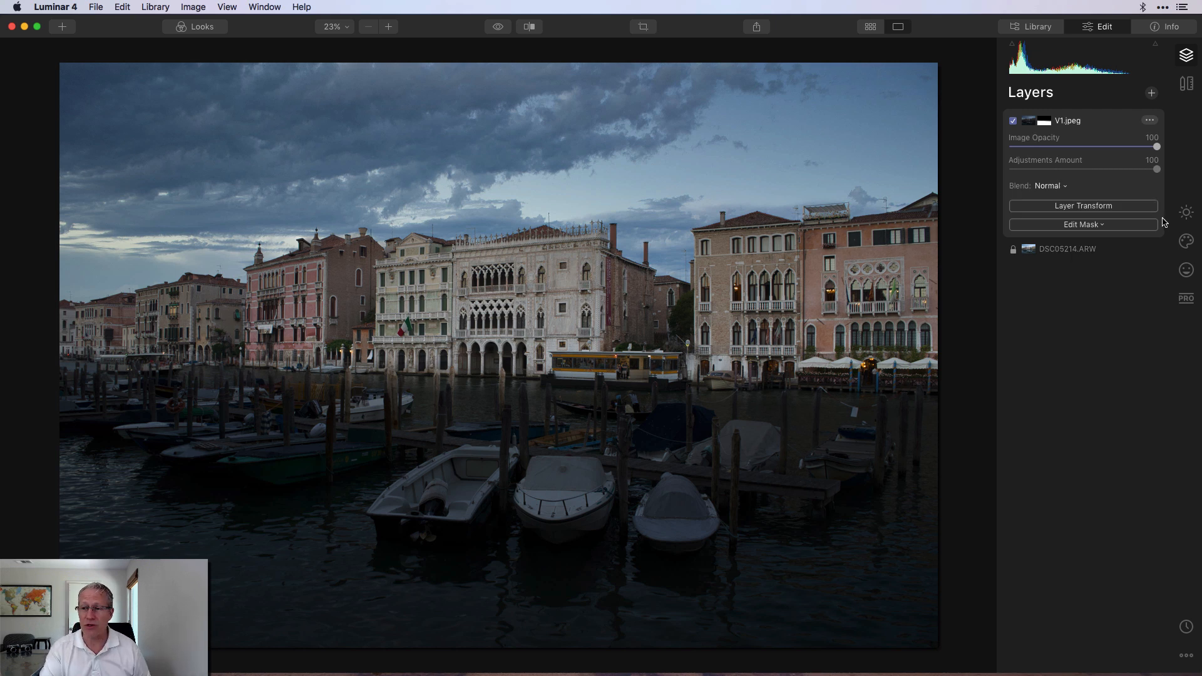
pyautogui.click(1183, 214)
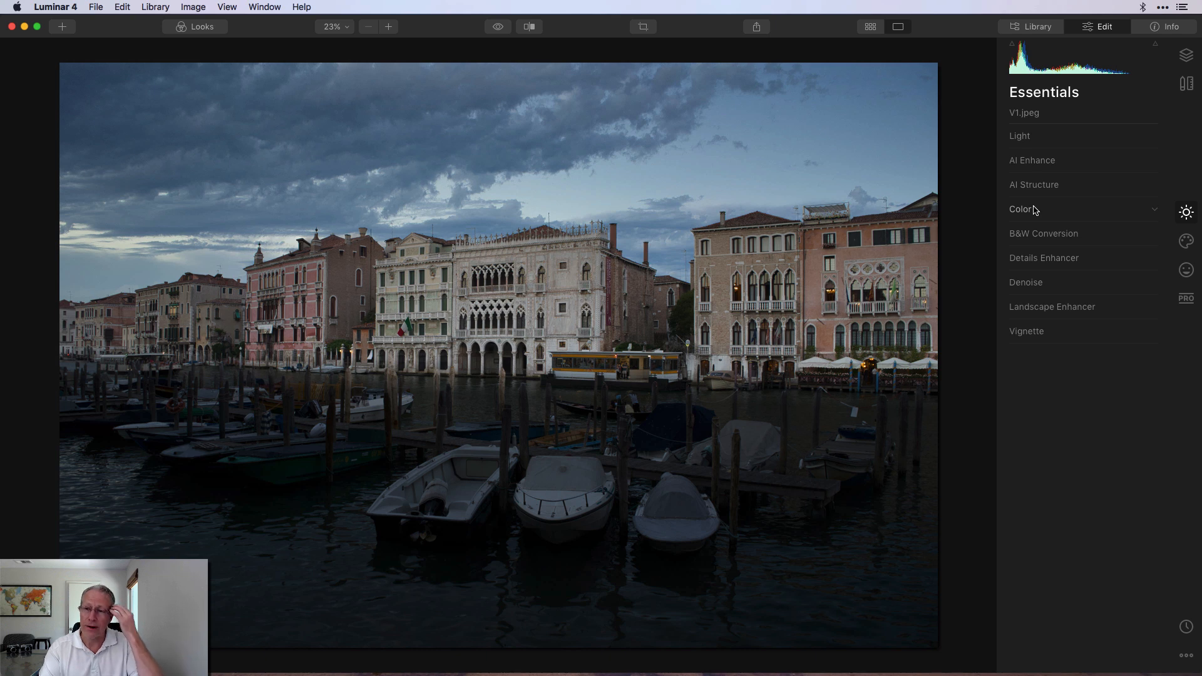
pyautogui.click(1040, 145)
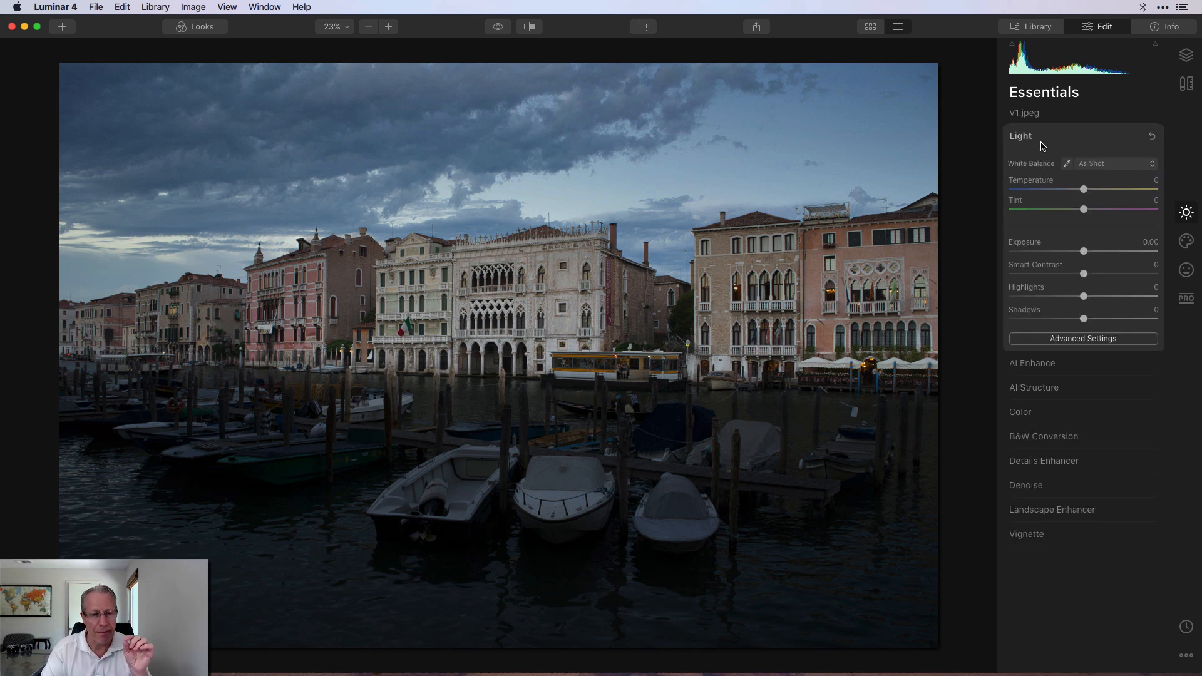
pyautogui.click(1085, 252)
pyautogui.moveTo(1085, 252); pyautogui.dragTo(1106, 251)
pyautogui.moveTo(1108, 250); pyautogui.dragTo(1107, 250)
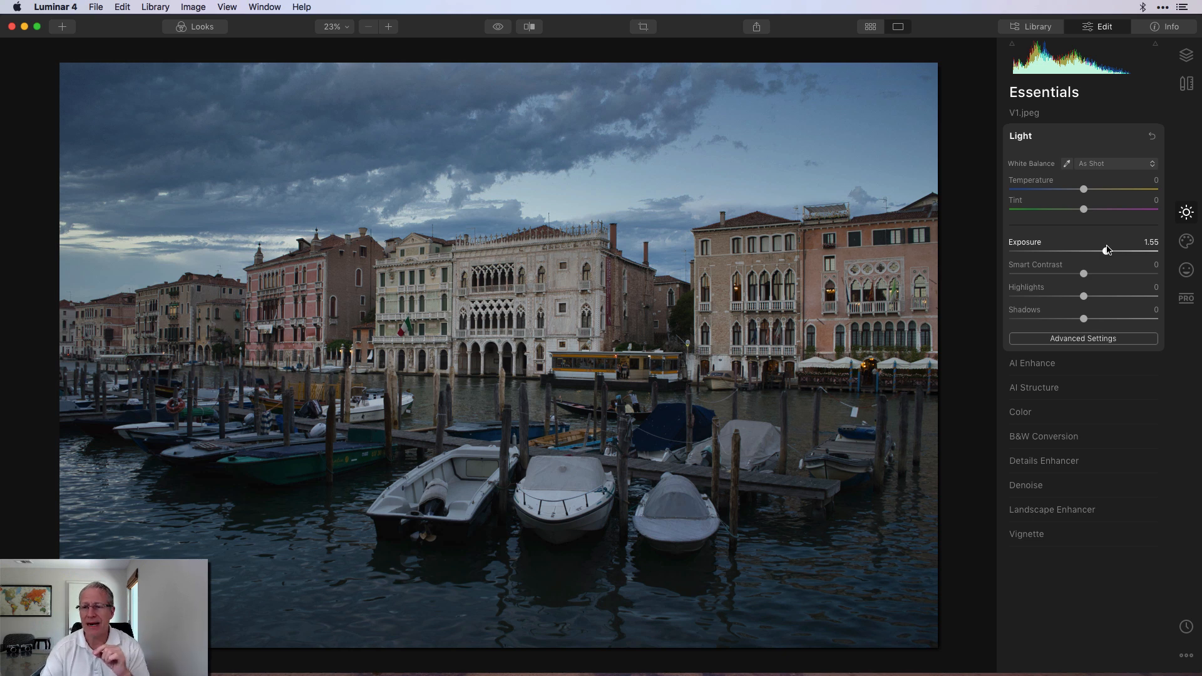
# Step: Add a new adjustment layer above V1.jpeg and set its AI Accent to 55
pyautogui.click(1184, 57)
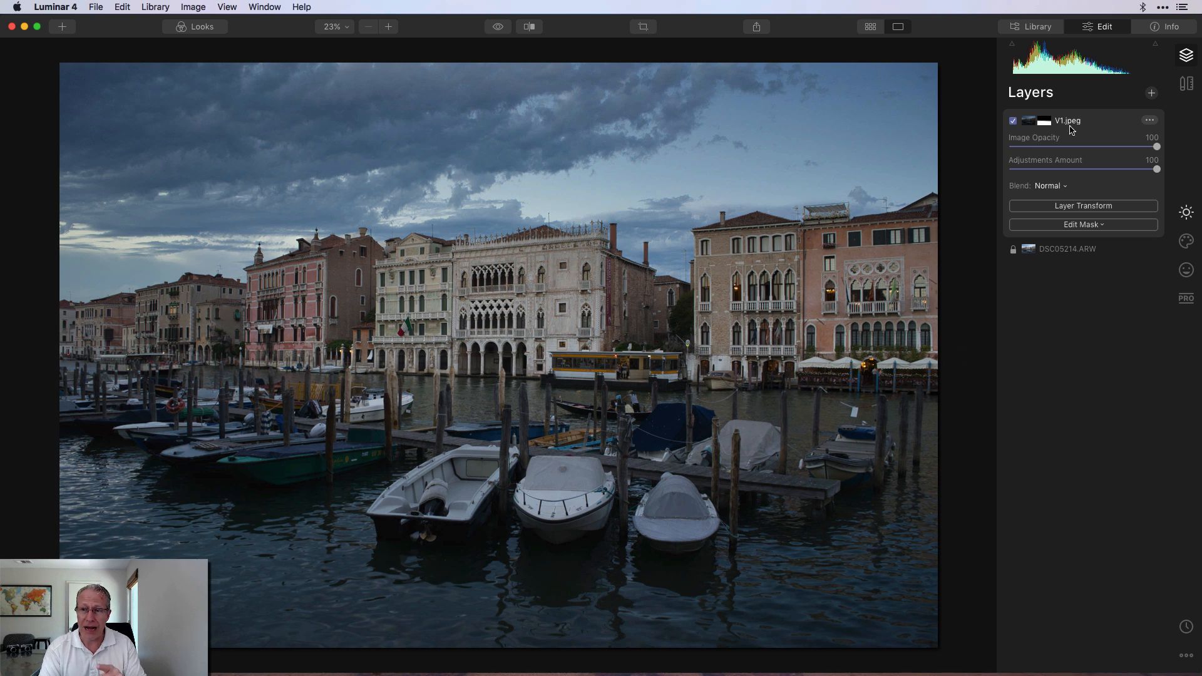
pyautogui.click(1151, 93)
pyautogui.click(1102, 110)
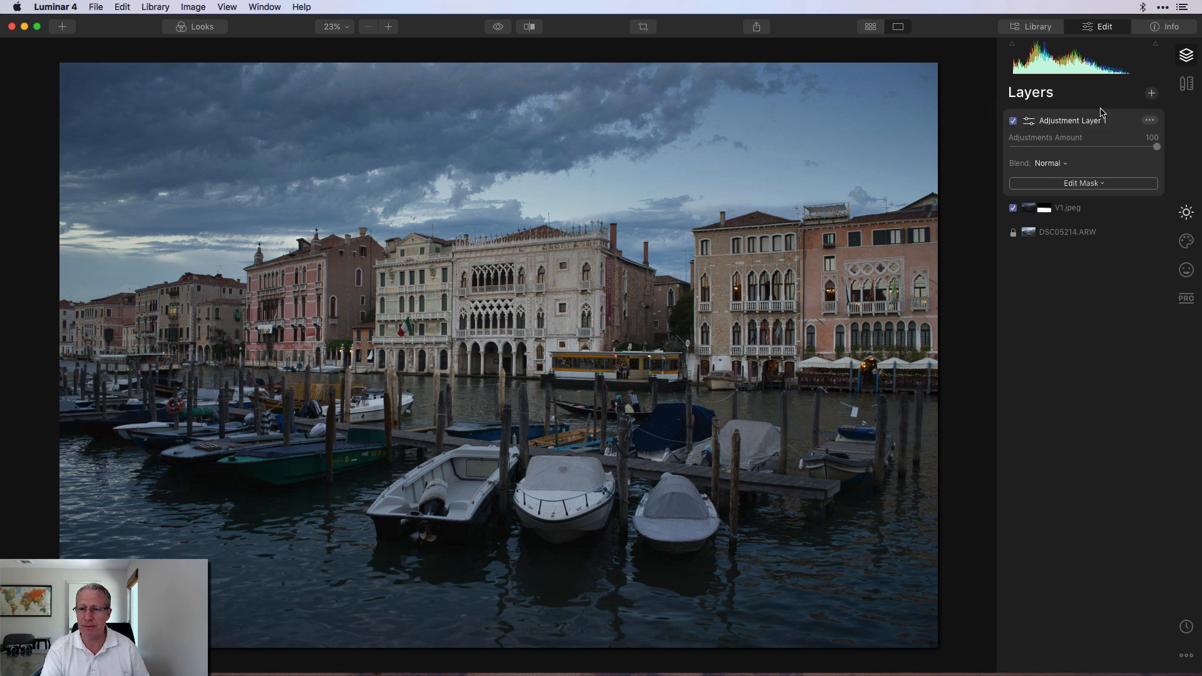
pyautogui.click(1185, 214)
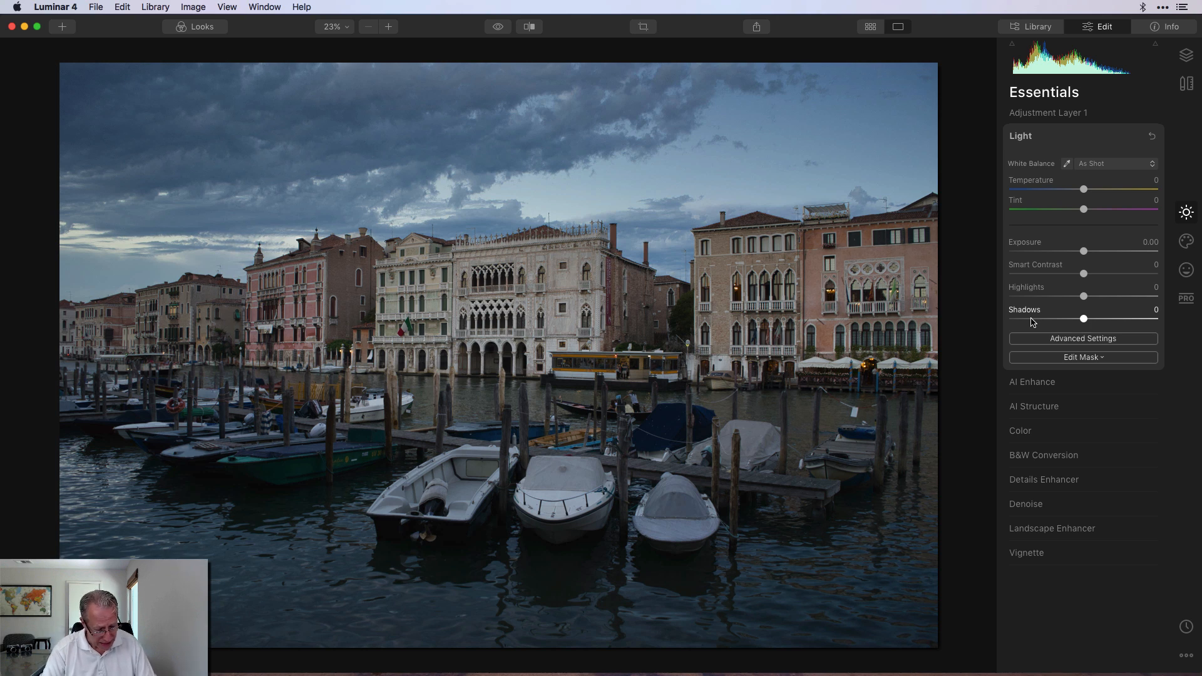
pyautogui.click(1033, 383)
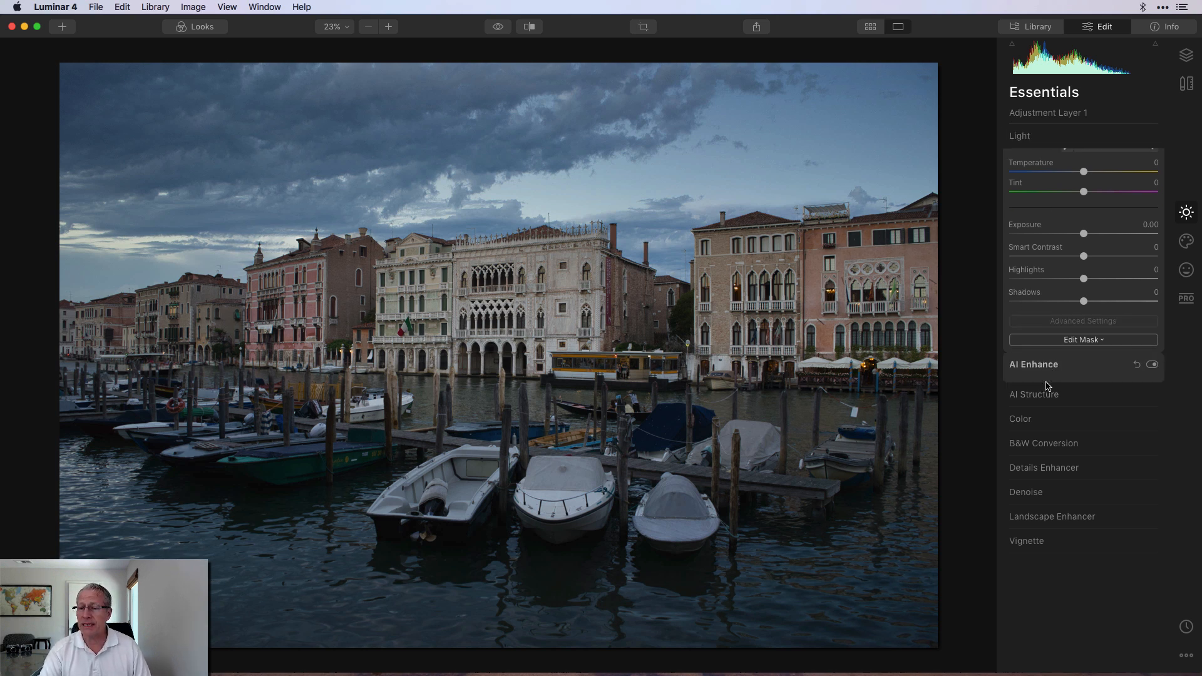
pyautogui.moveTo(1040, 192); pyautogui.dragTo(1096, 194)
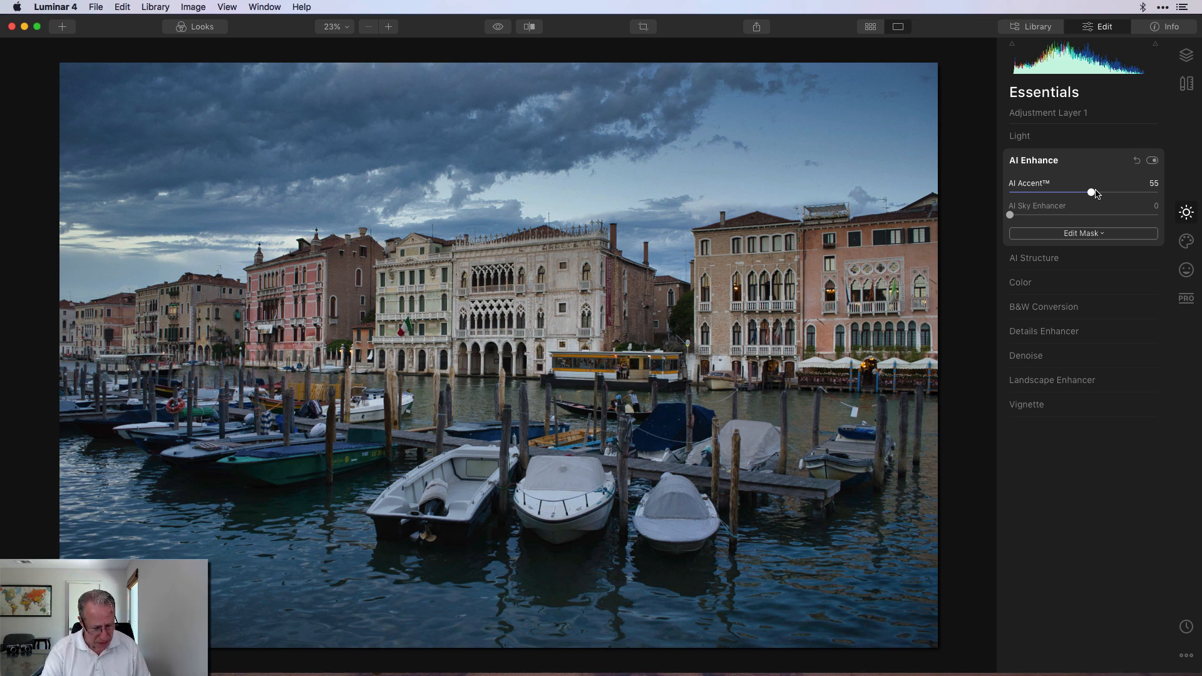
# Step: Set the AI Structure amount to -48 and restrict it to the sky with a slightly tilted gradient mask along the rooftops
pyautogui.click(1063, 260)
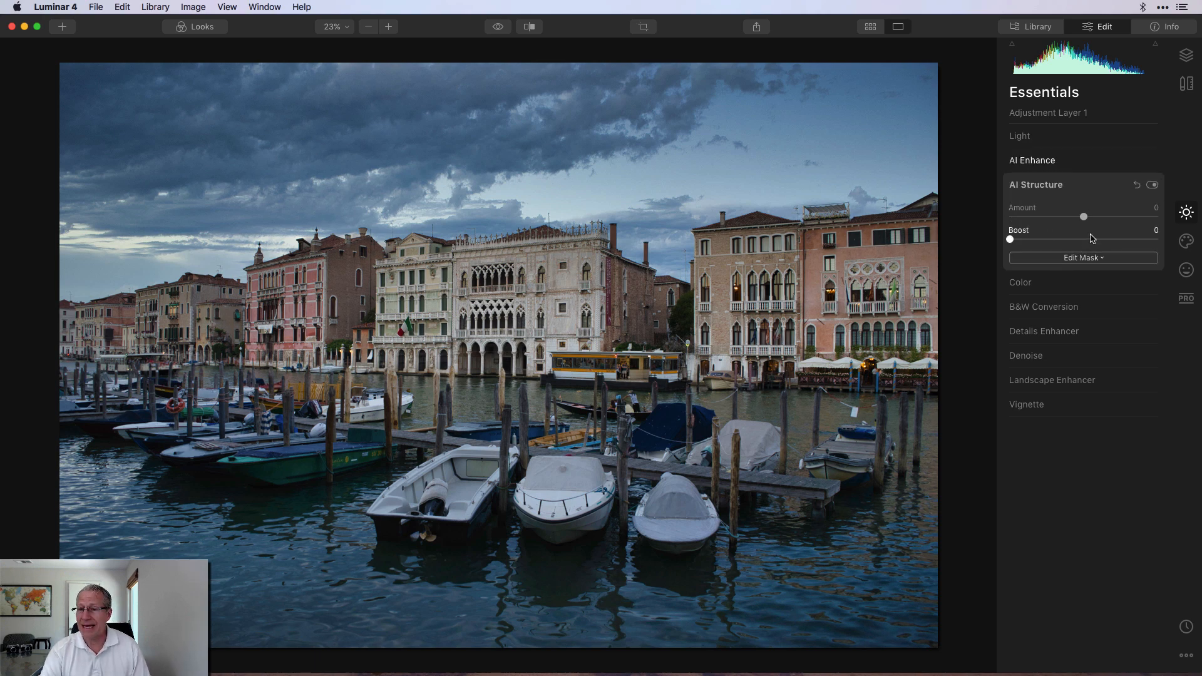
pyautogui.moveTo(1085, 217); pyautogui.dragTo(1048, 218)
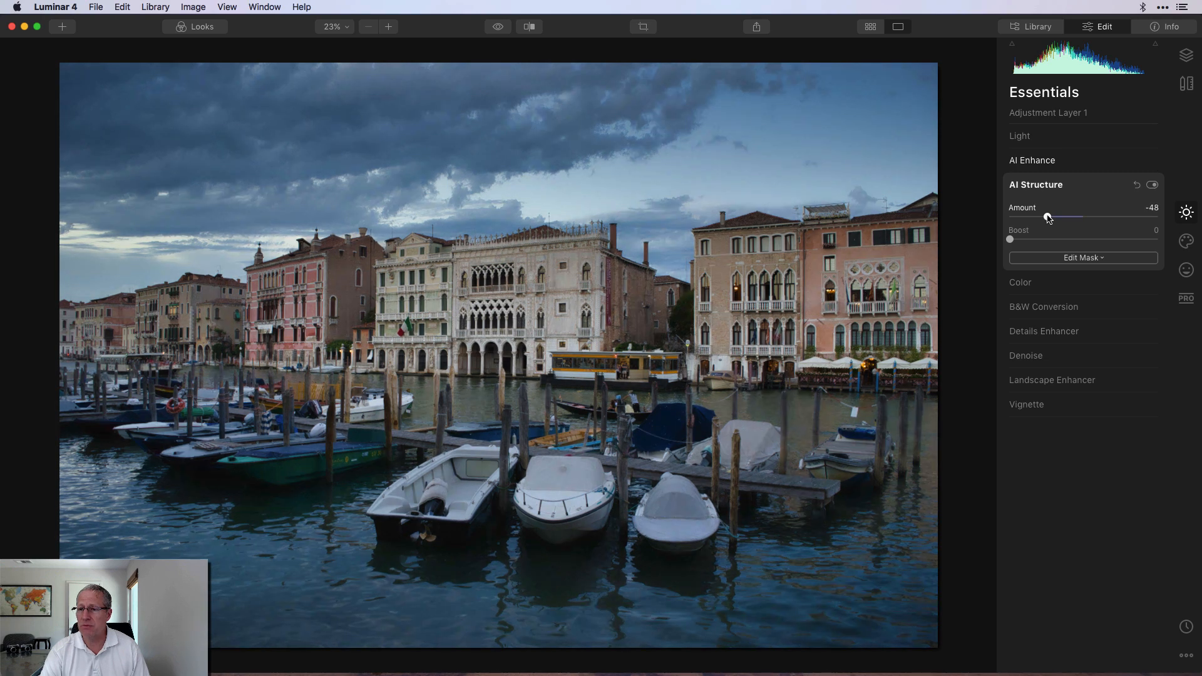
pyautogui.click(1056, 259)
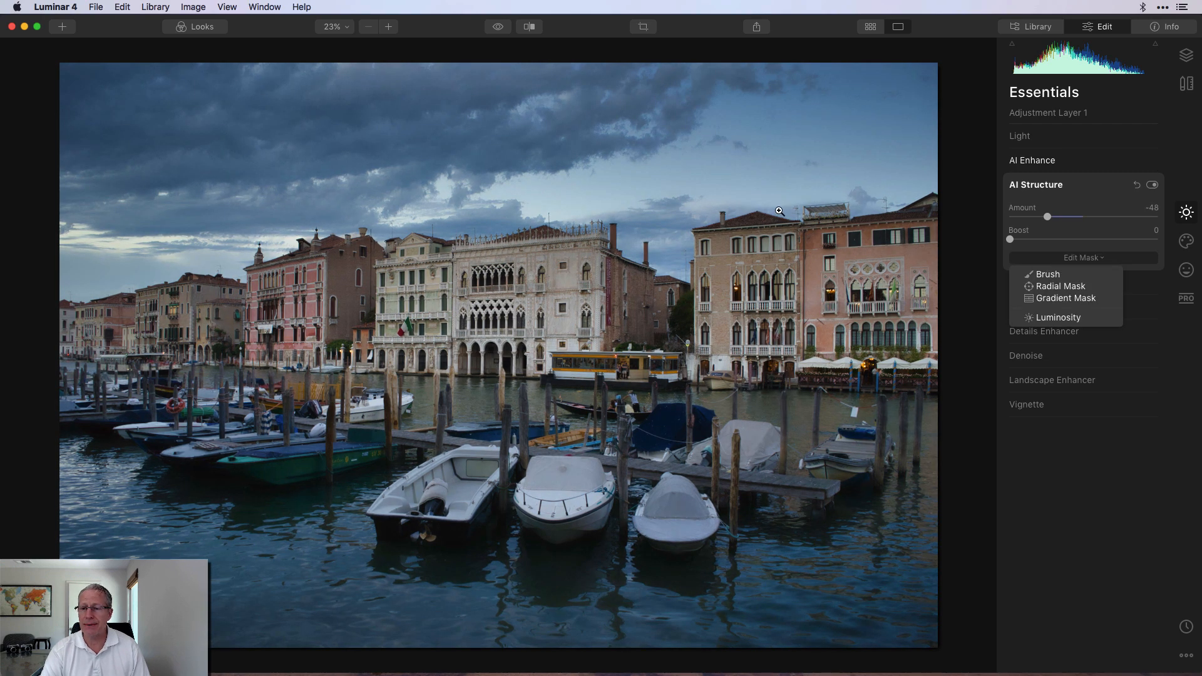
pyautogui.click(1064, 298)
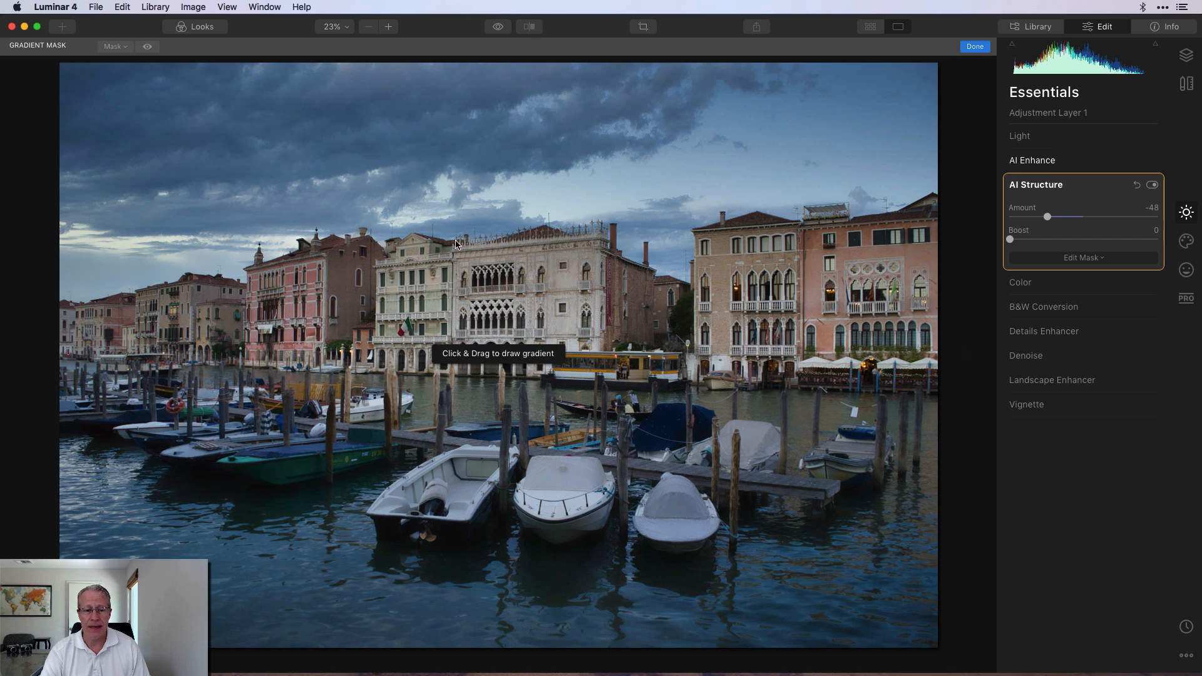
pyautogui.moveTo(472, 228)
pyautogui.mouseDown()
pyautogui.moveTo(473, 271)
pyautogui.moveTo(472, 239)
pyautogui.mouseUp()
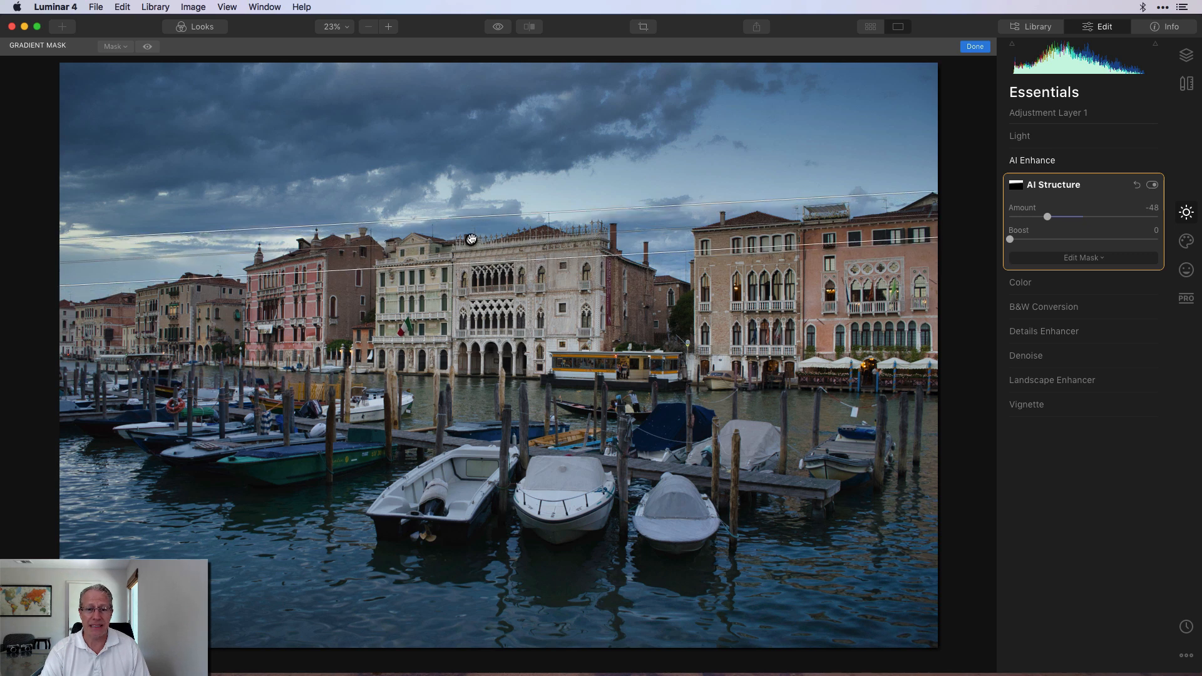
pyautogui.moveTo(674, 232); pyautogui.dragTo(674, 228)
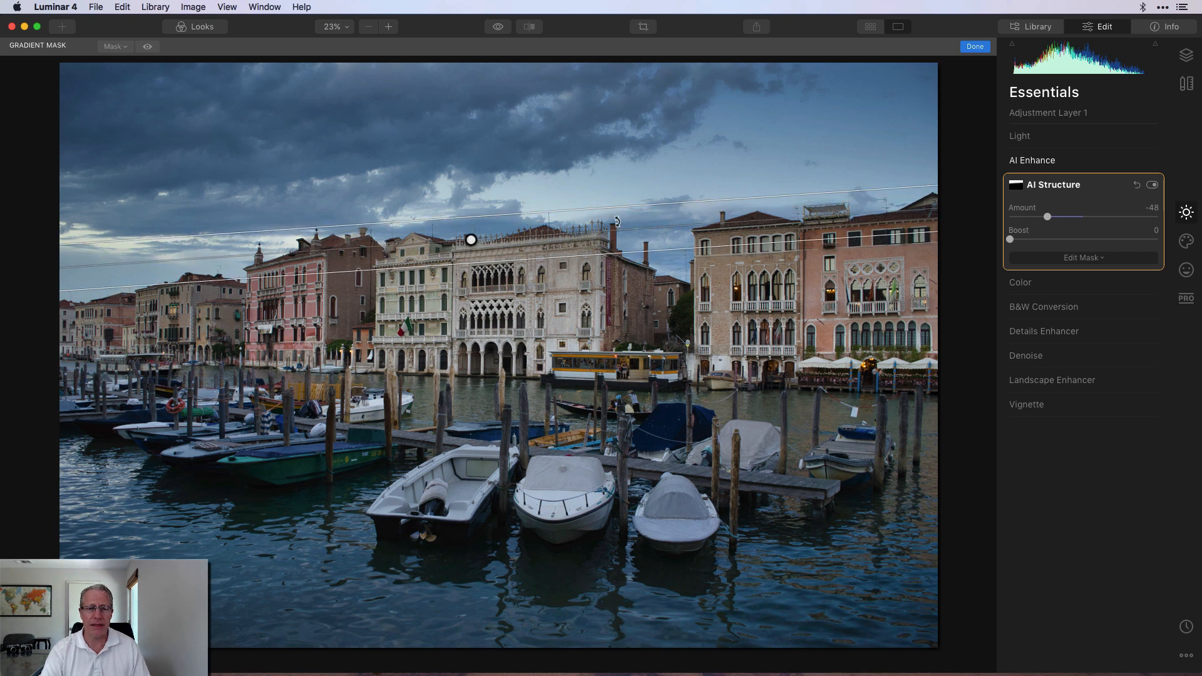
pyautogui.click(147, 48)
pyautogui.click(148, 47)
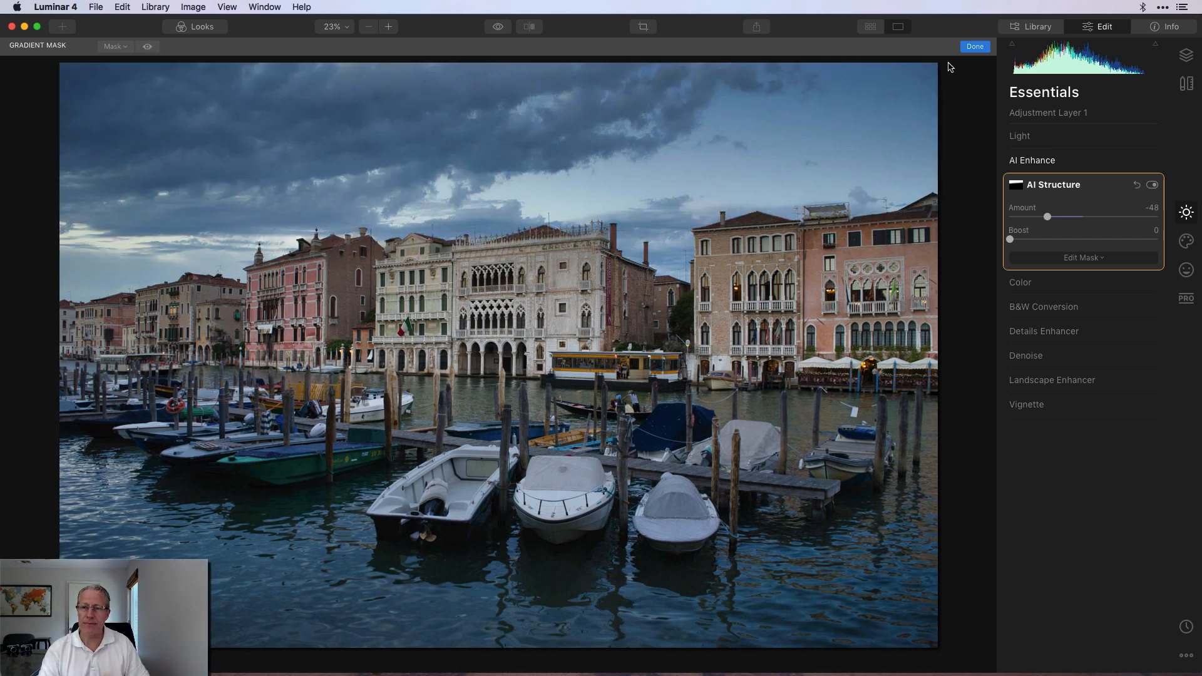
pyautogui.click(975, 48)
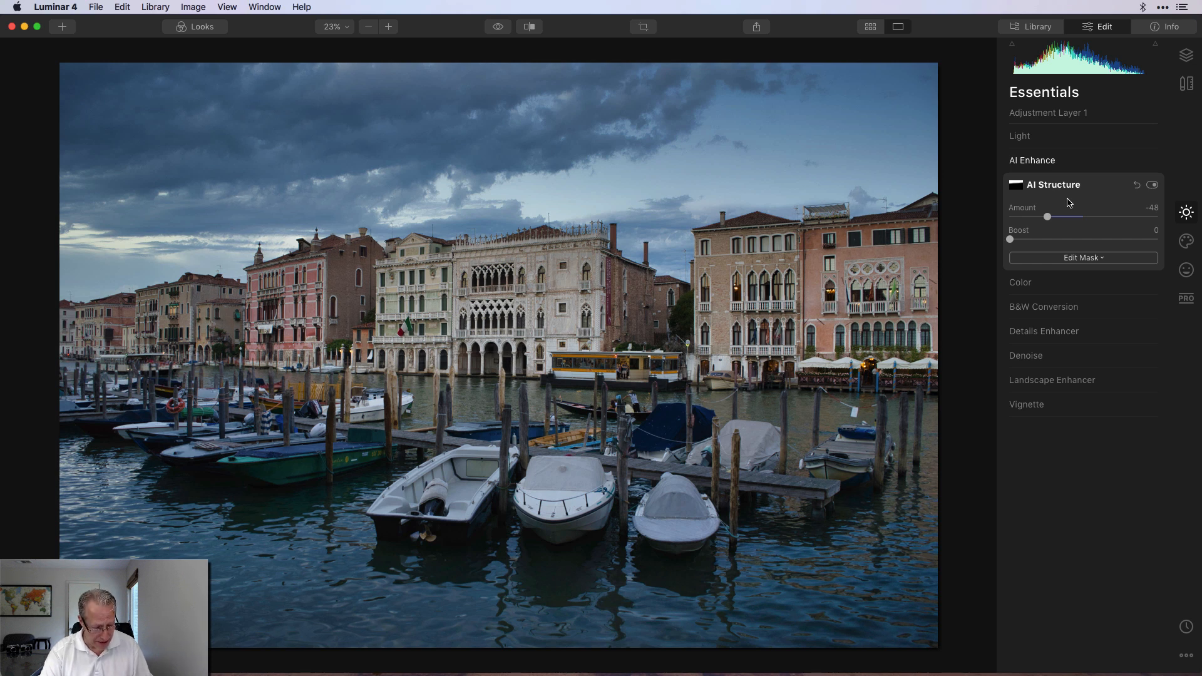
# Step: Set the colour Vibrance to 24 and reduce the saturation of the blues to -24
pyautogui.click(1042, 283)
pyautogui.moveTo(1084, 266); pyautogui.dragTo(1105, 266)
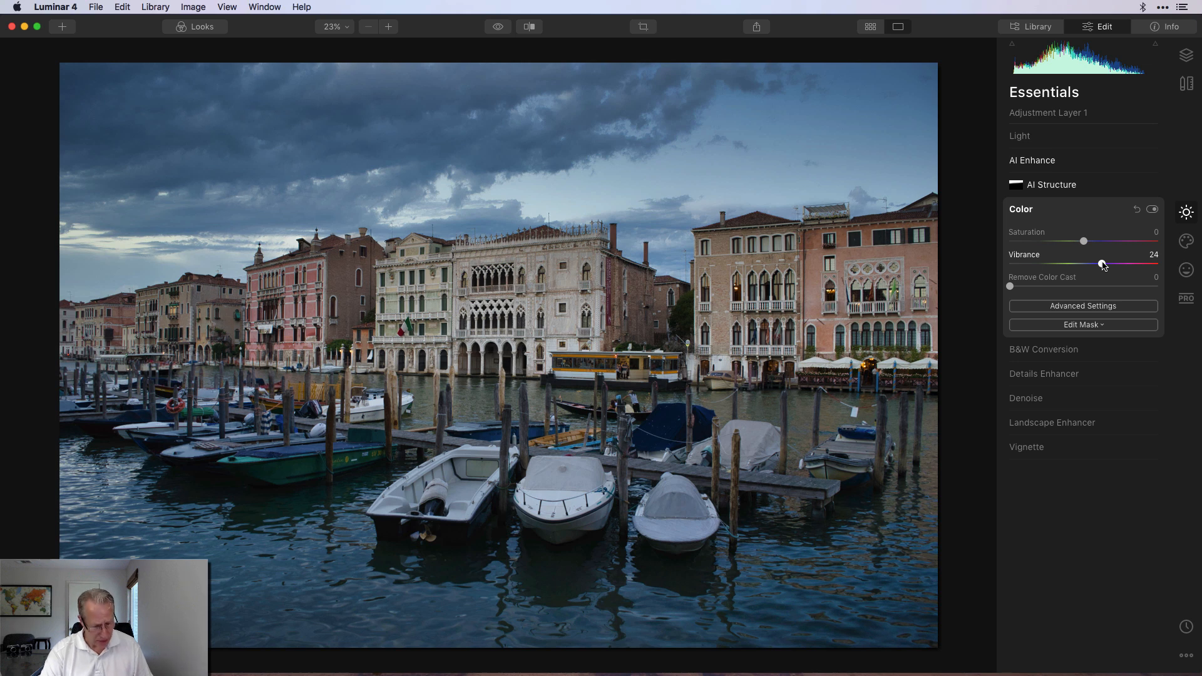
pyautogui.click(1085, 306)
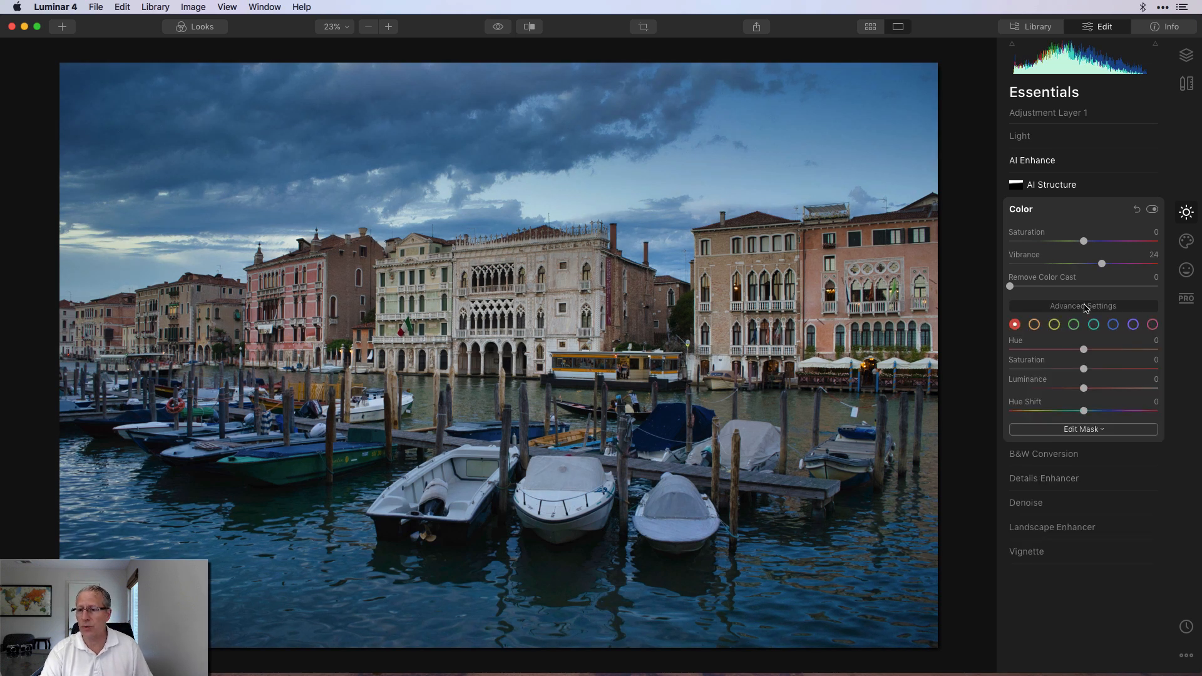
pyautogui.click(1113, 324)
pyautogui.moveTo(1084, 369); pyautogui.dragTo(1066, 370)
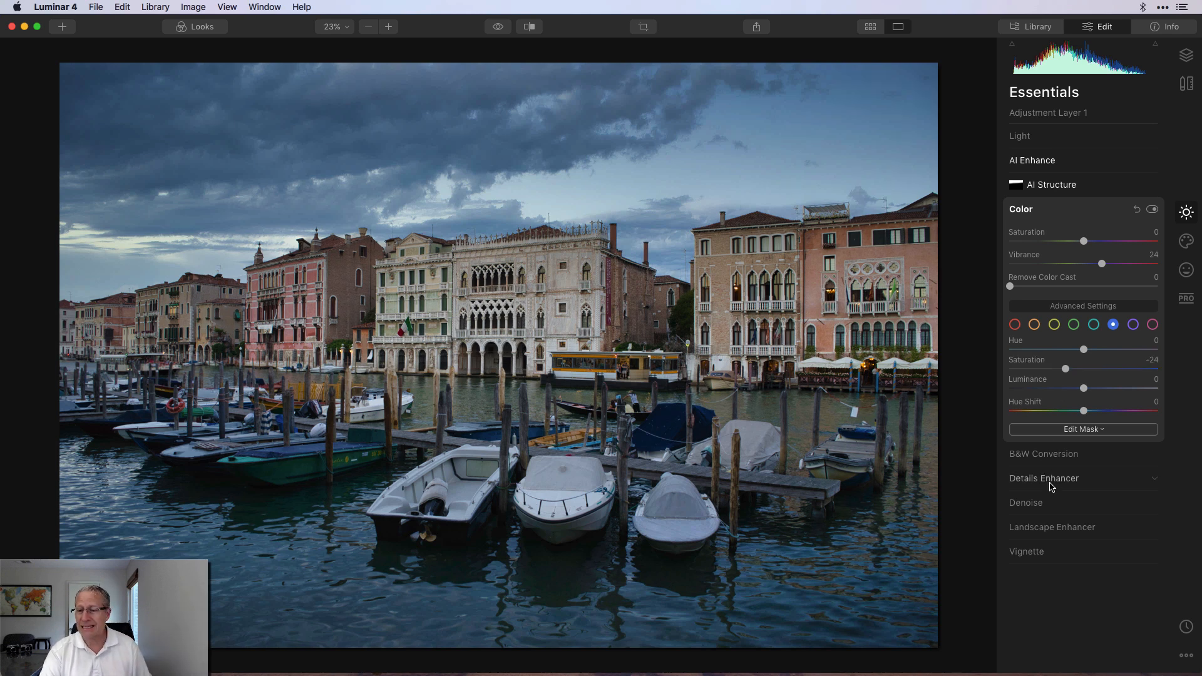
# Step: Set Golden Hour in the Landscape Enhancer to 60 and compare the result with the original photo
pyautogui.click(1053, 527)
pyautogui.moveTo(1014, 363); pyautogui.dragTo(1100, 363)
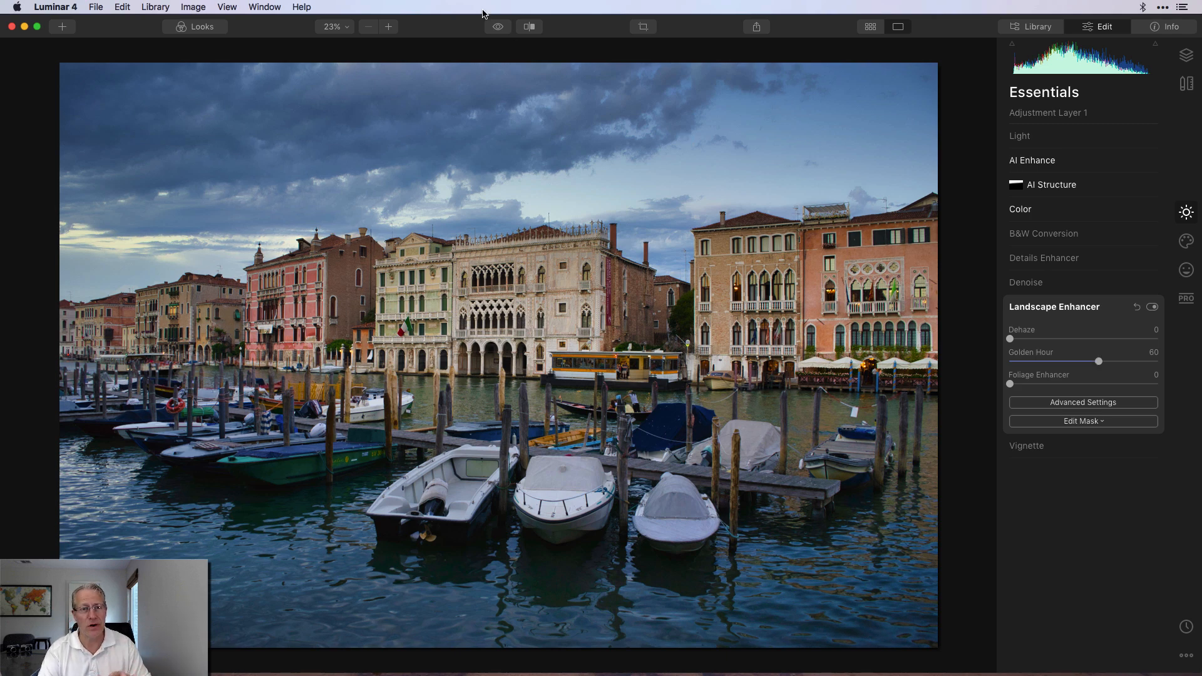
pyautogui.click(500, 28)
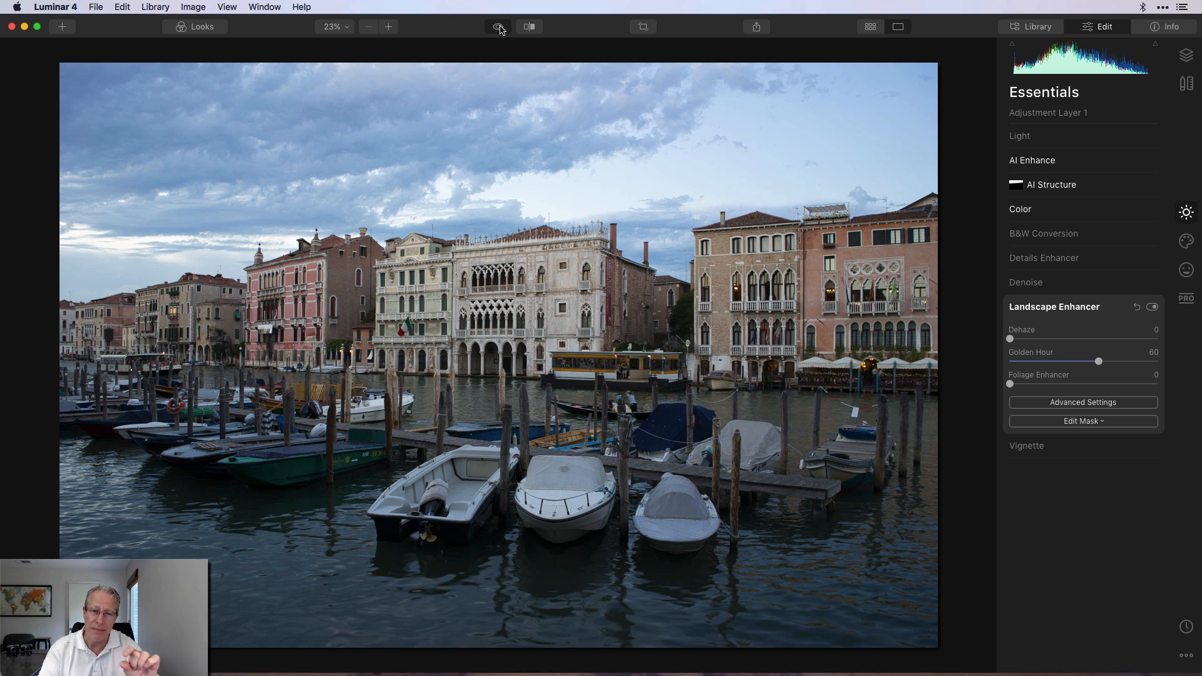
pyautogui.click(500, 28)
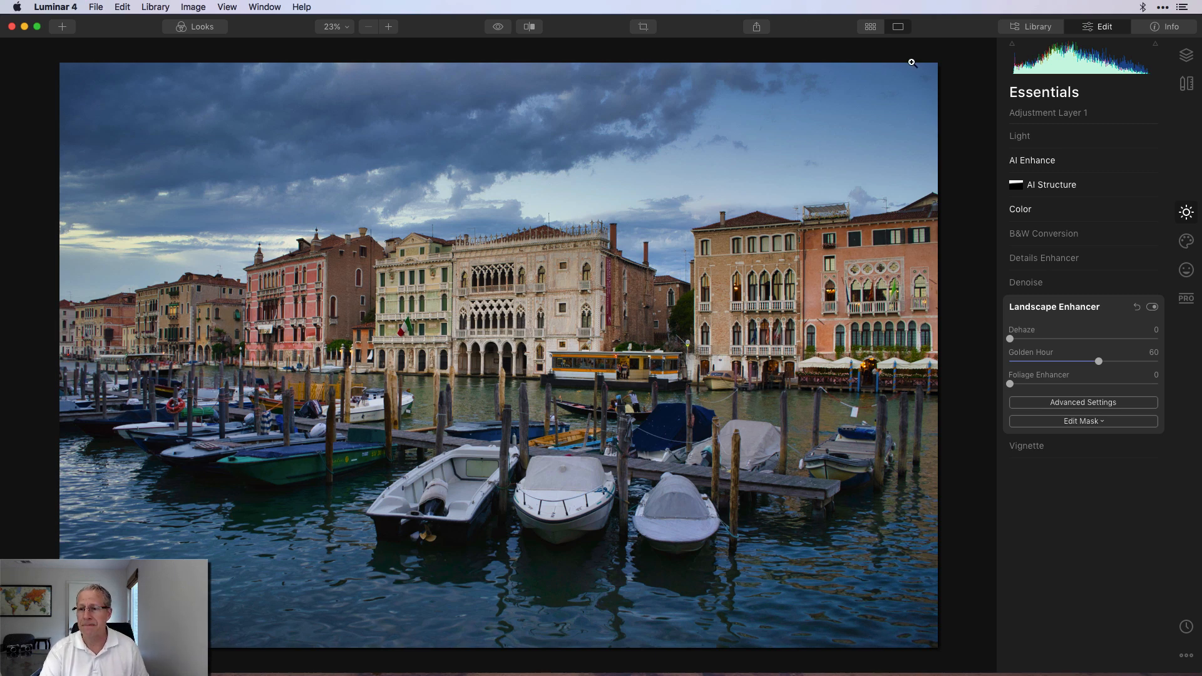
# Step: Set the top half of the Adjustable Gradient to Contrast 35 and Warmth -13, keeping the default orientation
pyautogui.click(1183, 303)
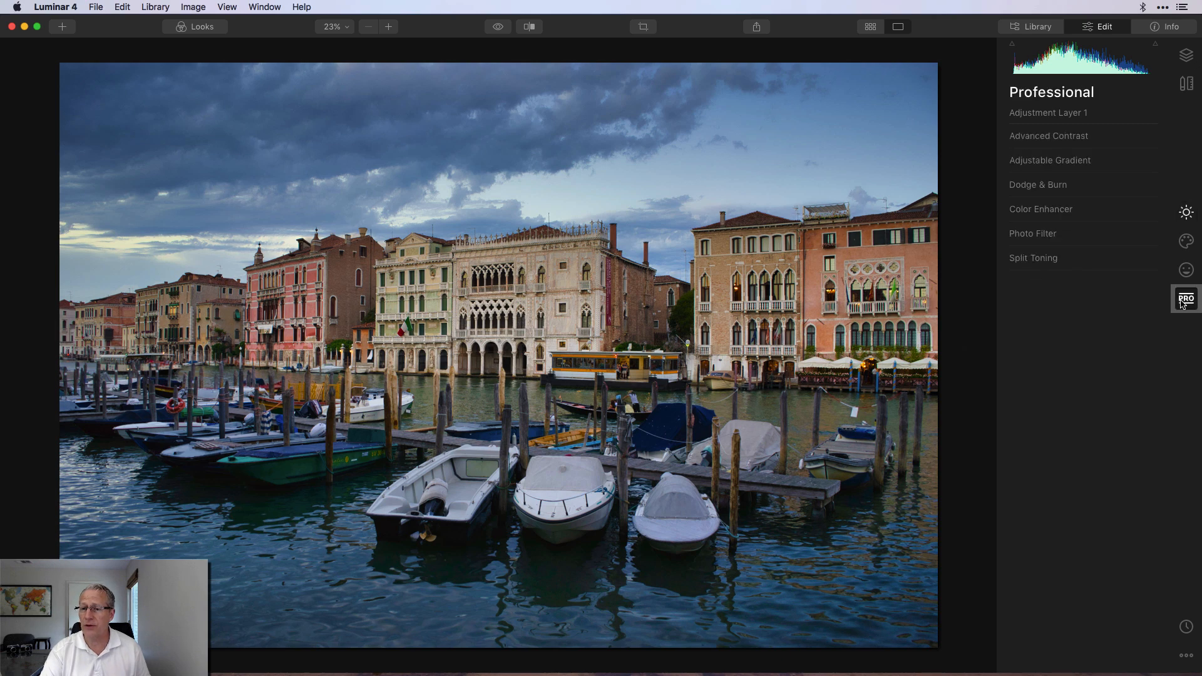
pyautogui.click(1047, 164)
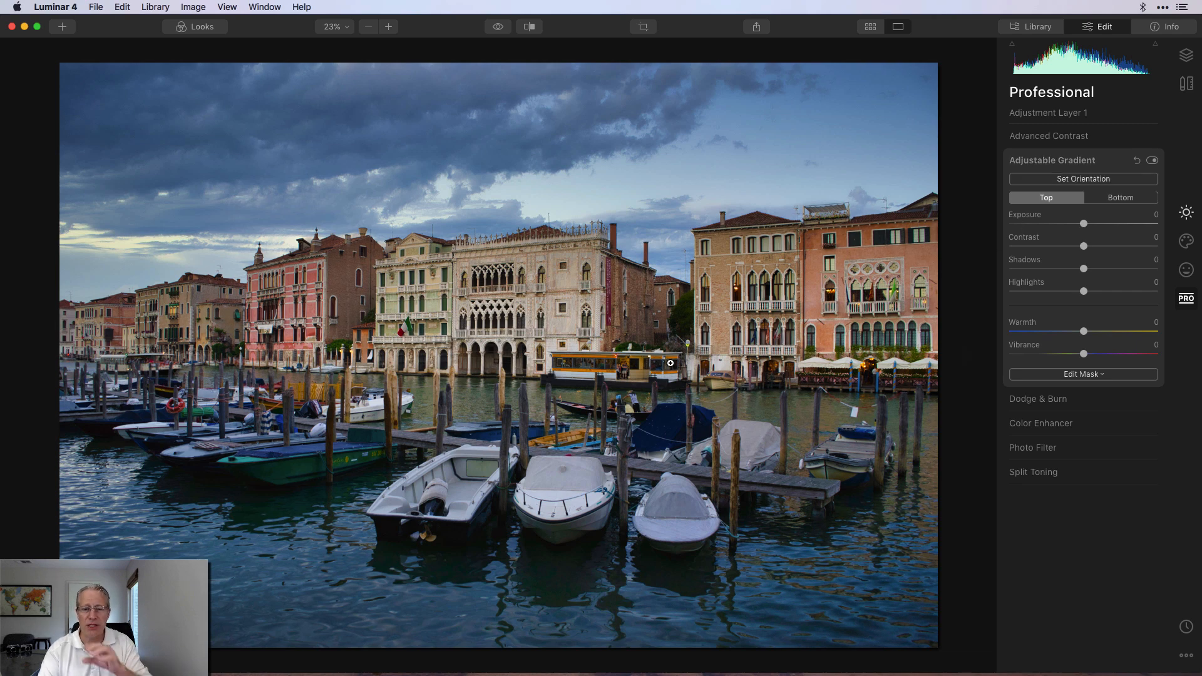
pyautogui.click(1047, 181)
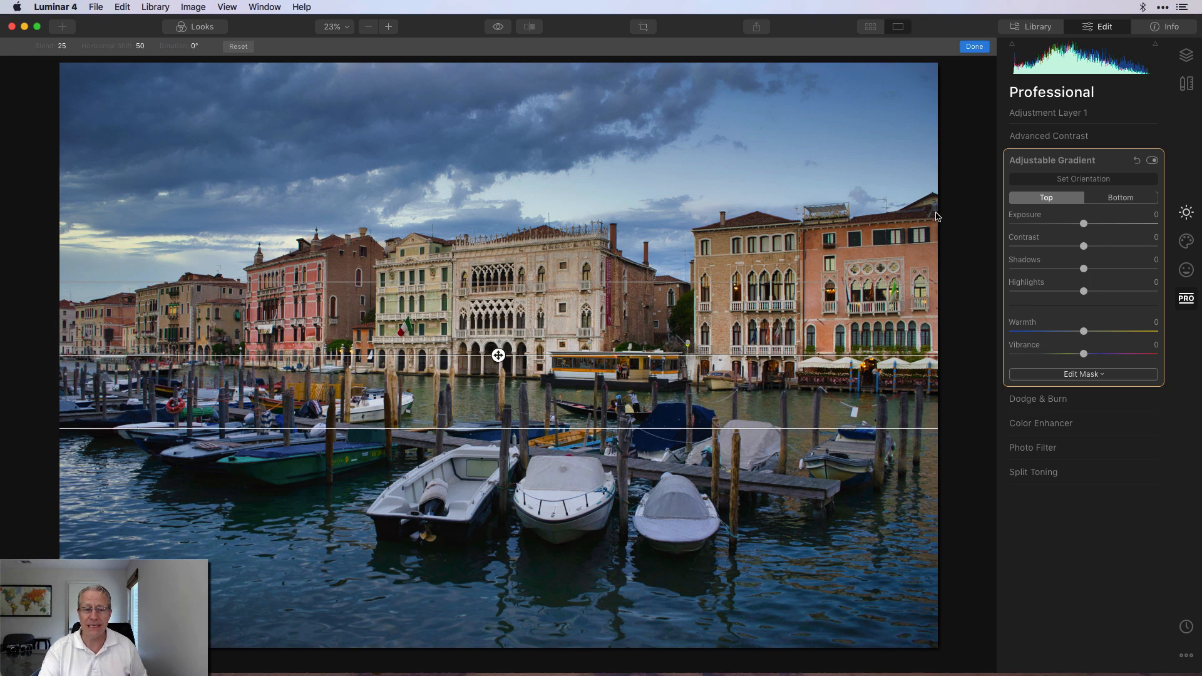
pyautogui.click(981, 48)
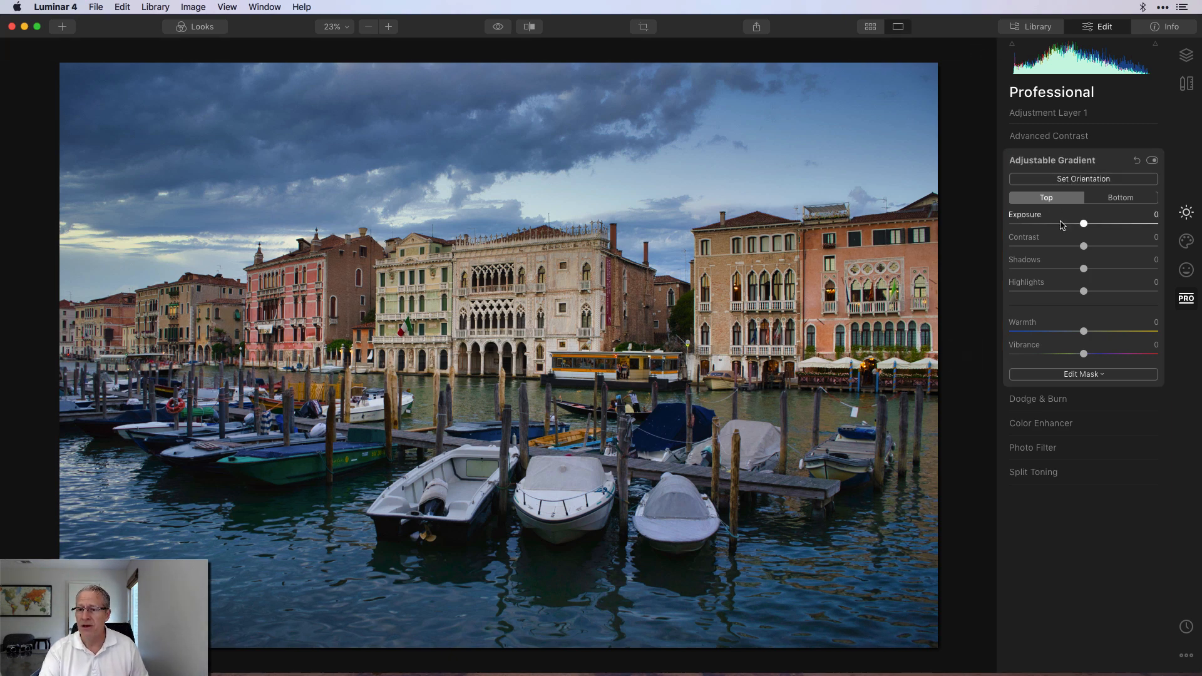
pyautogui.moveTo(1084, 246); pyautogui.dragTo(1112, 248)
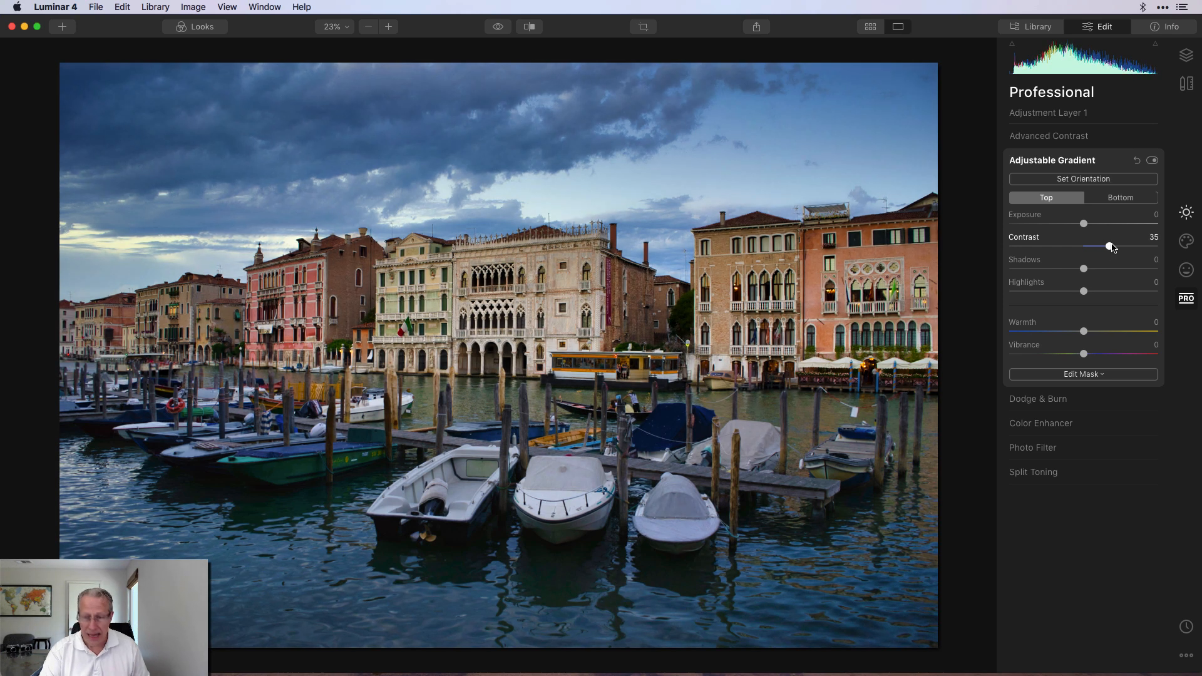
pyautogui.moveTo(1083, 331); pyautogui.dragTo(1075, 334)
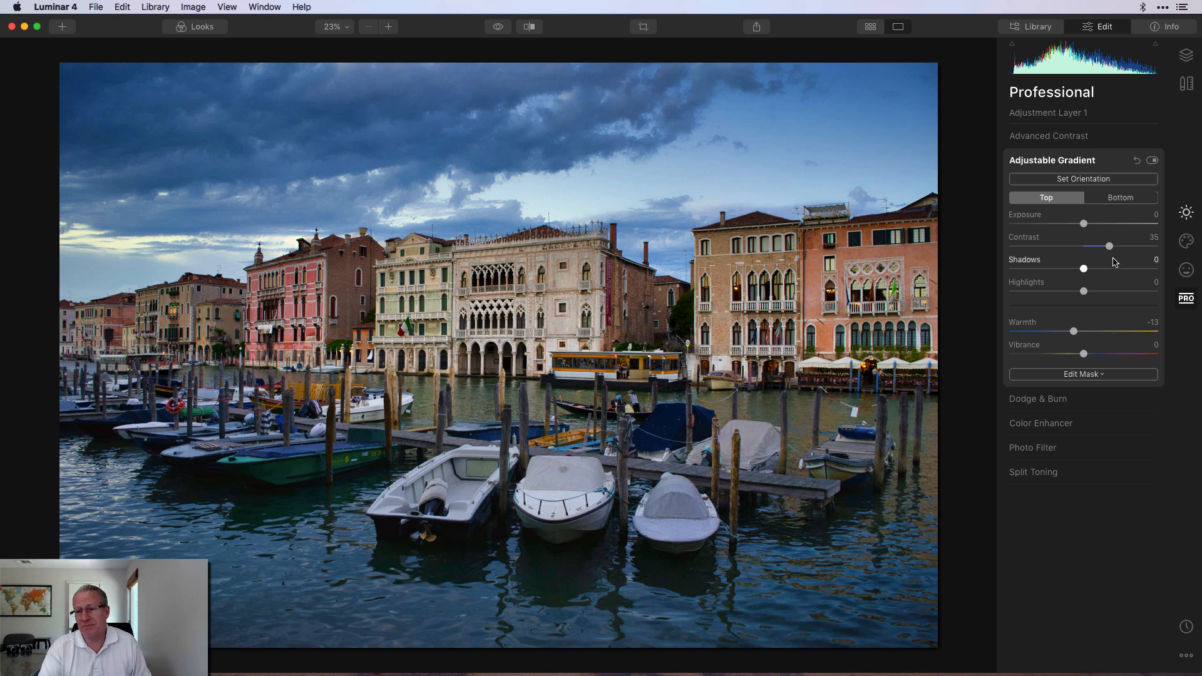
# Step: Set the bottom half of the Adjustable Gradient to Contrast 21, Shadows 65 and Warmth 10
pyautogui.click(1112, 199)
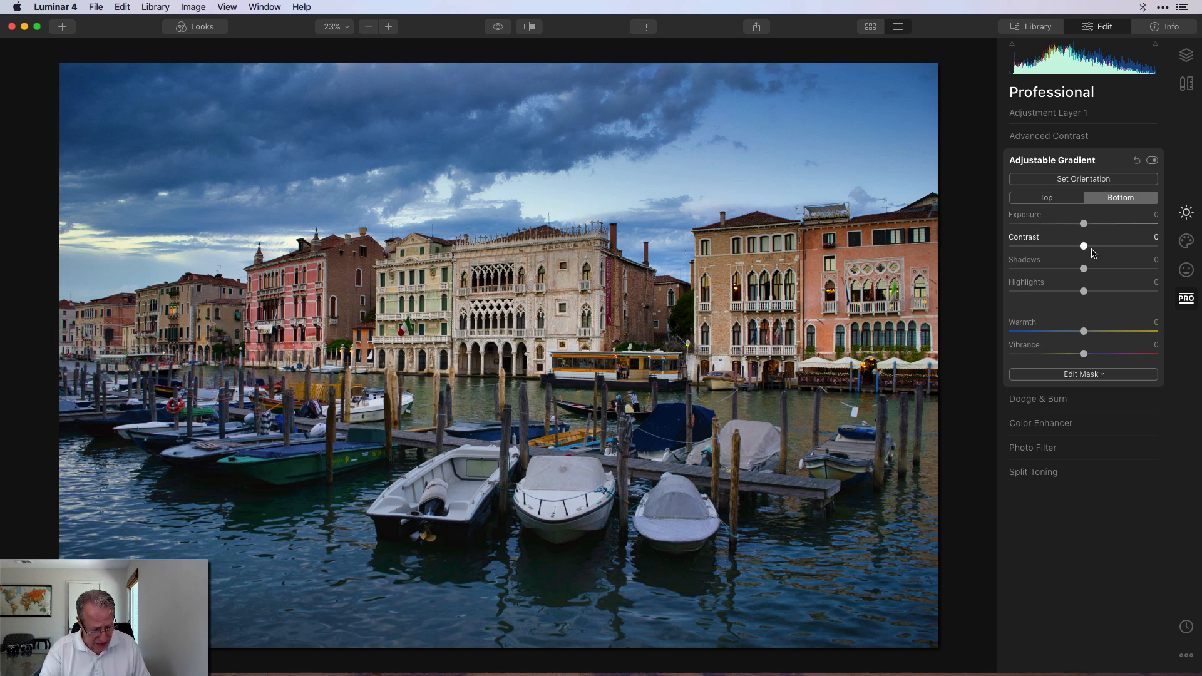
pyautogui.moveTo(1084, 246); pyautogui.dragTo(1133, 269)
pyautogui.moveTo(1083, 331); pyautogui.dragTo(1093, 336)
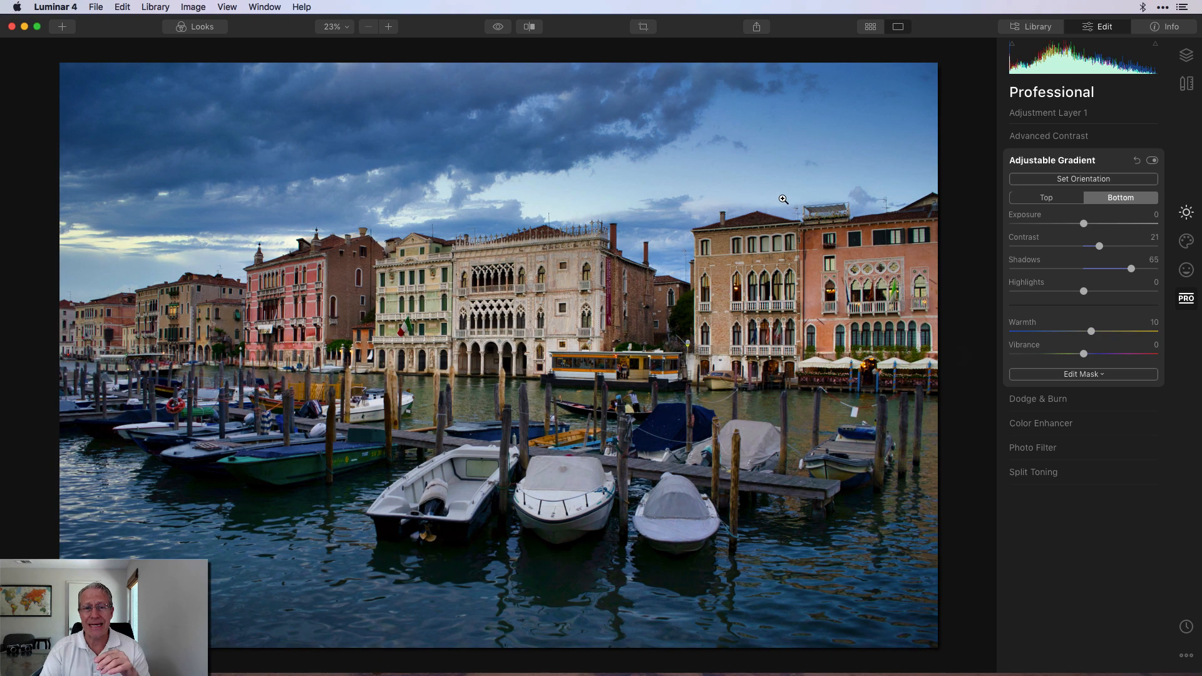
# Step: Compare the finished edit with the original photo, first full frame and then with a sliding before/after split
pyautogui.click(498, 27)
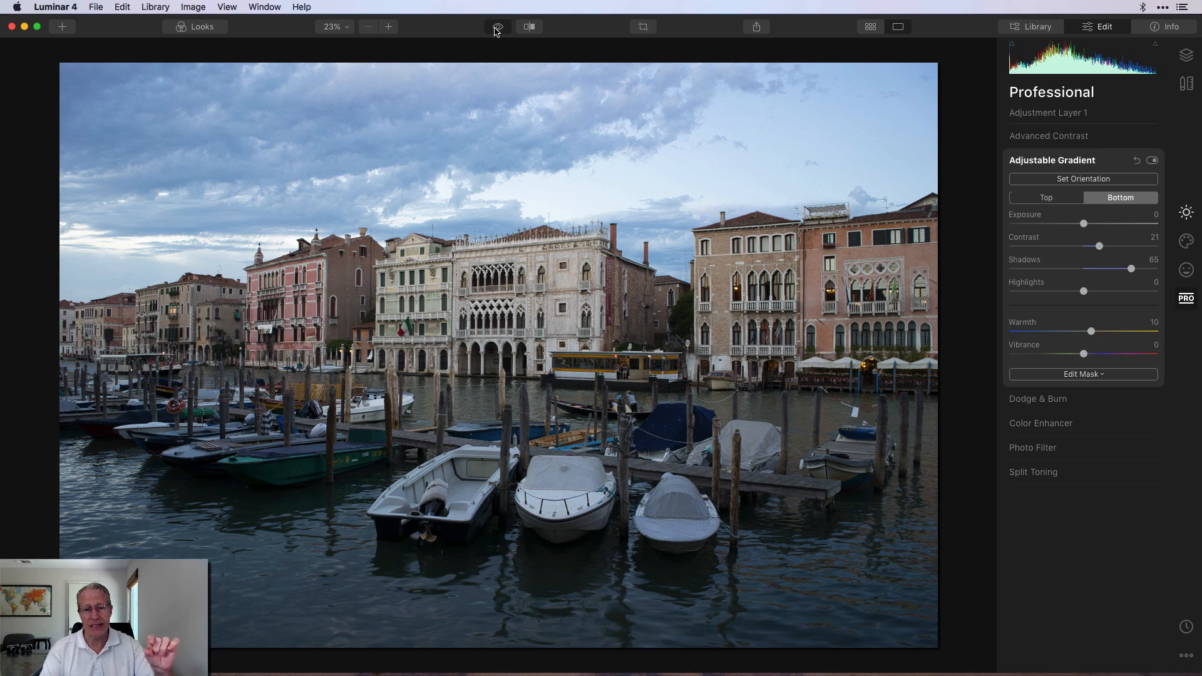
pyautogui.click(495, 29)
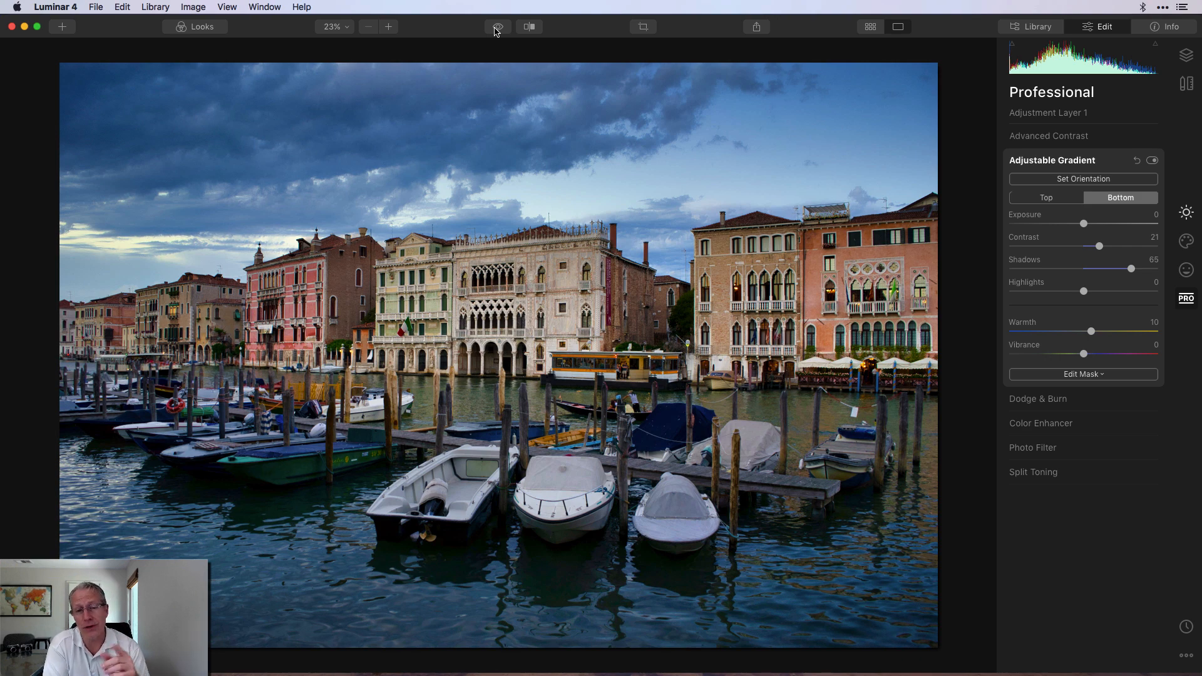
pyautogui.click(529, 27)
pyautogui.moveTo(498, 159); pyautogui.dragTo(320, 157)
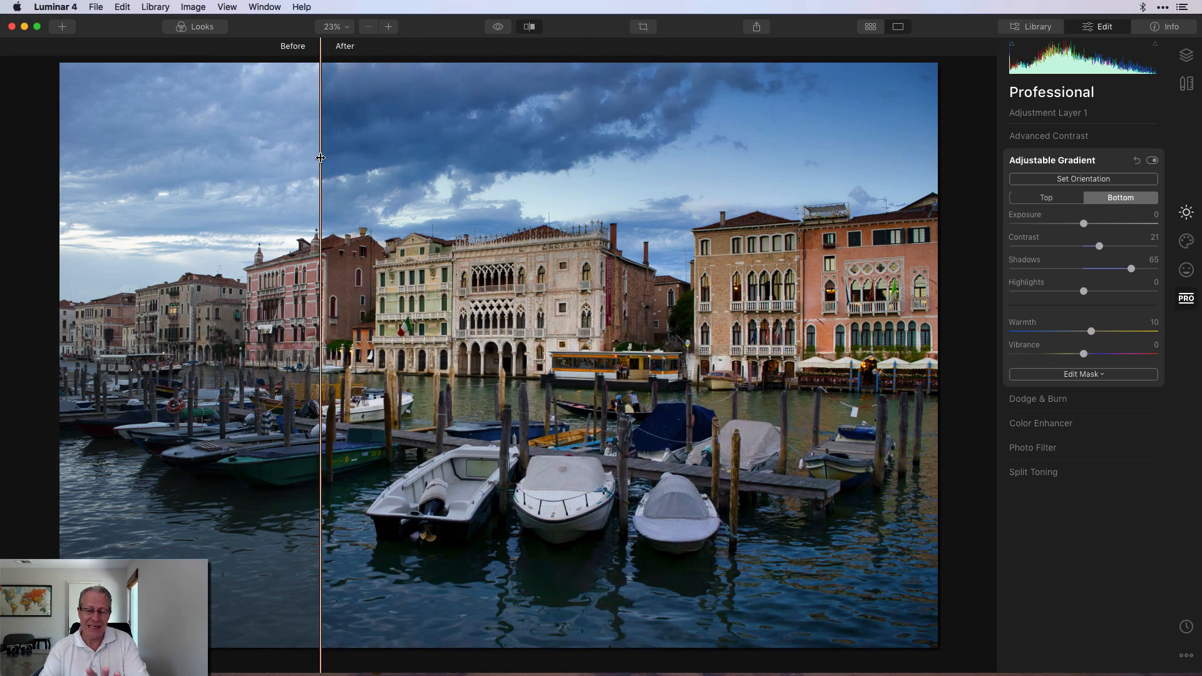
pyautogui.moveTo(321, 158); pyautogui.dragTo(304, 132)
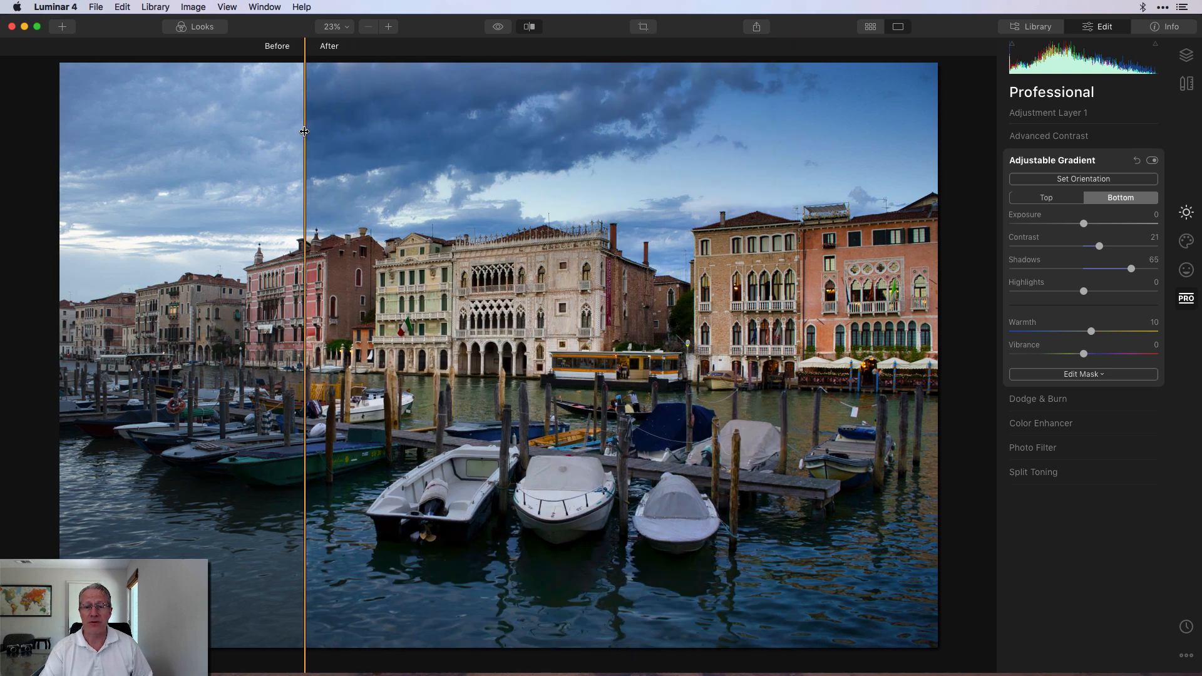
pyautogui.click(529, 26)
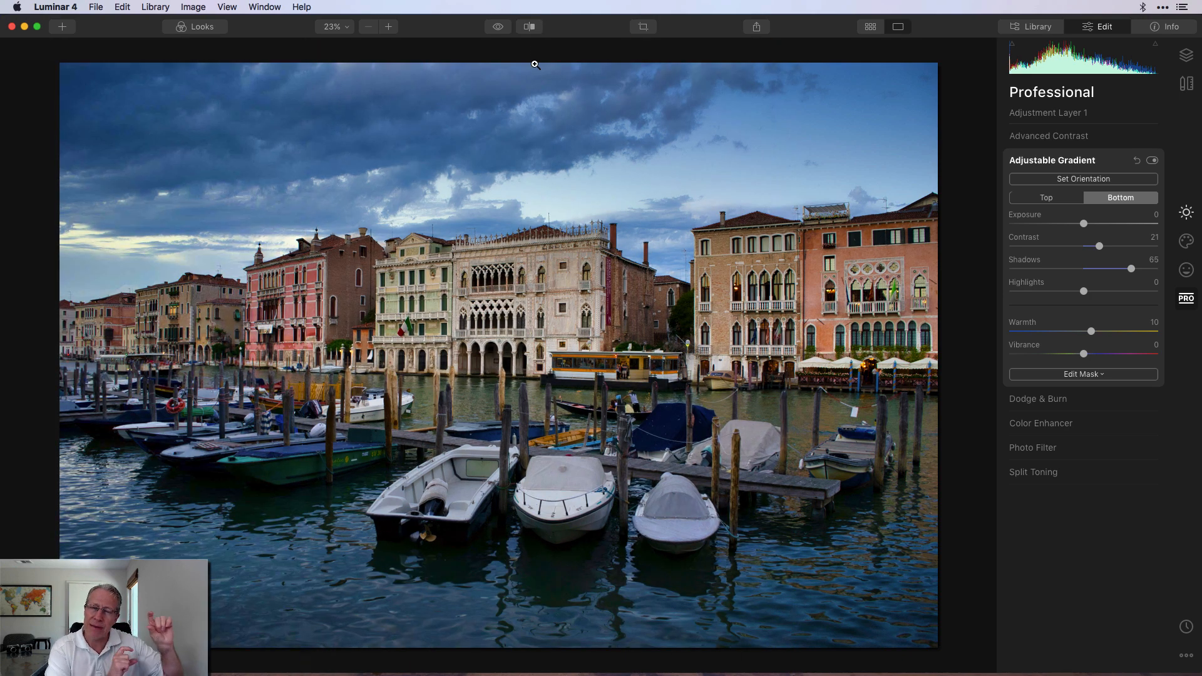